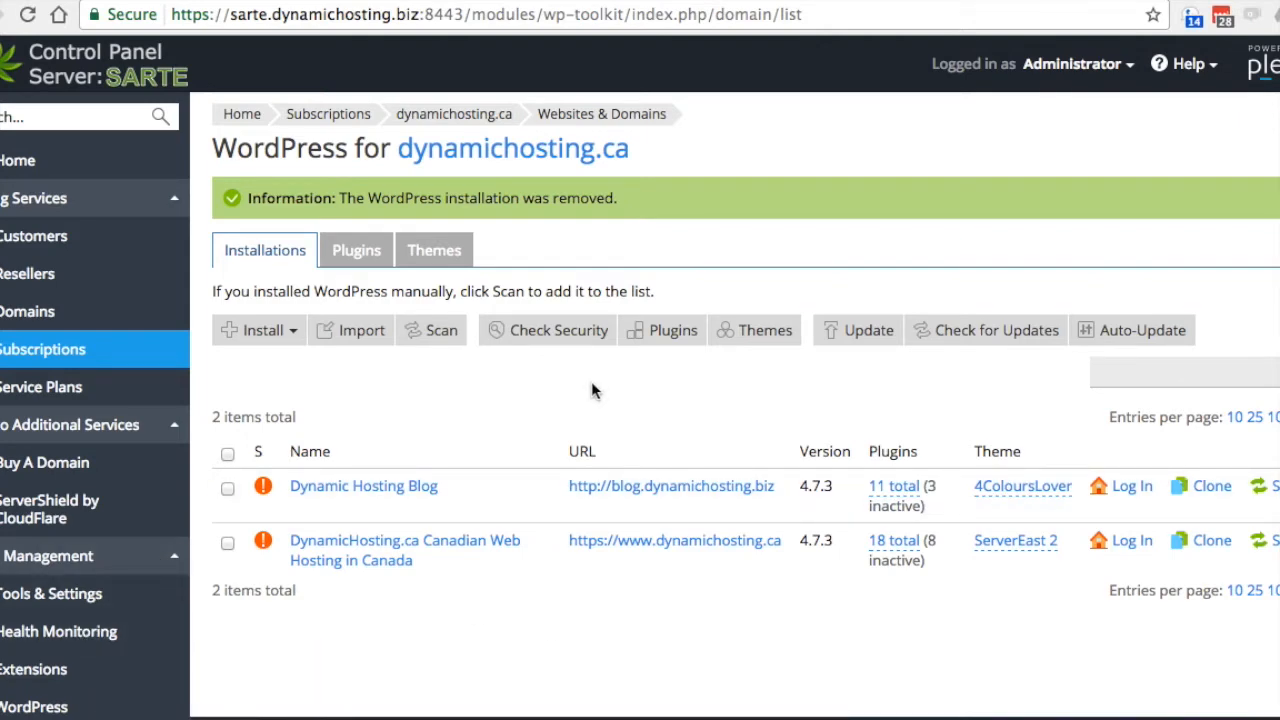
pyautogui.click(601, 113)
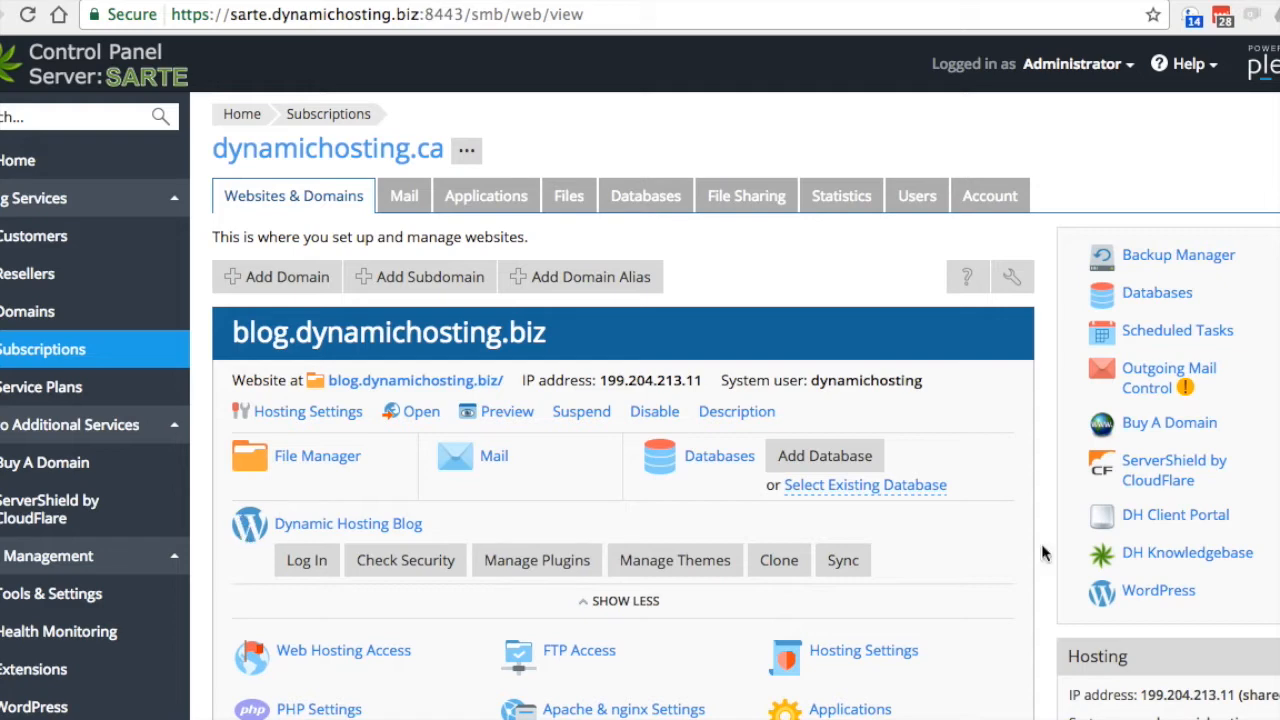
pyautogui.click(1182, 598)
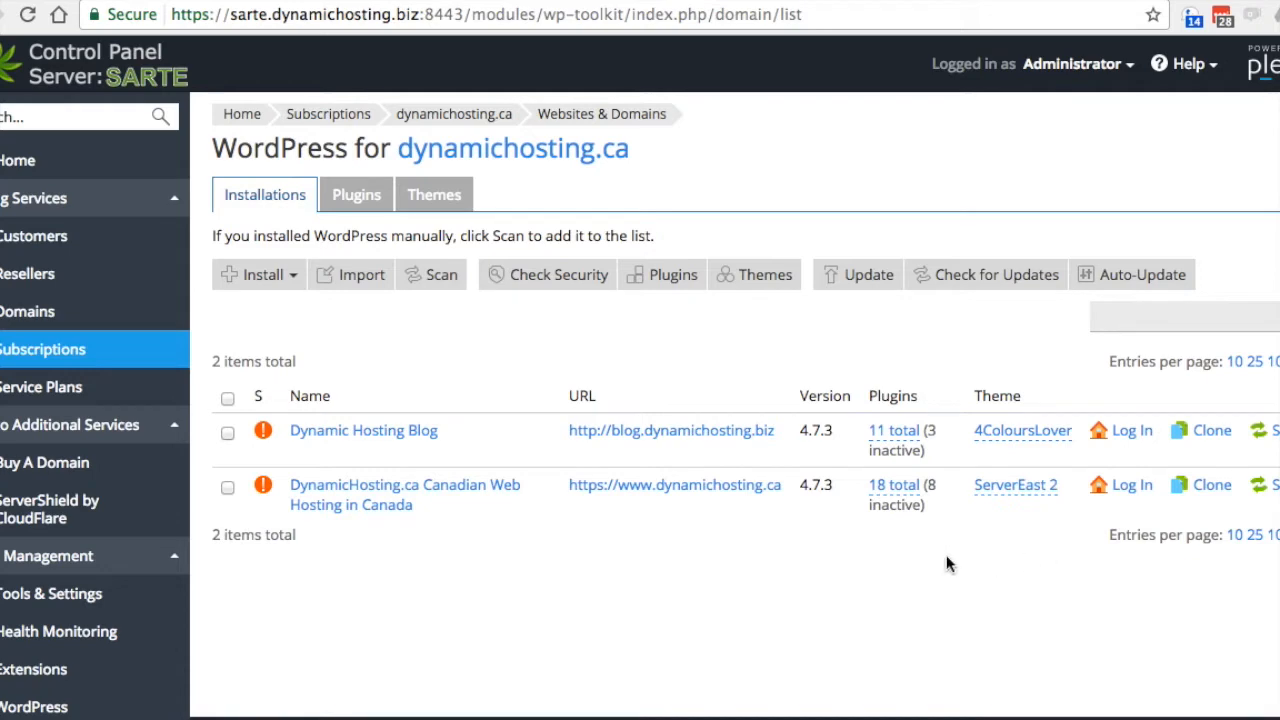
pyautogui.click(1211, 492)
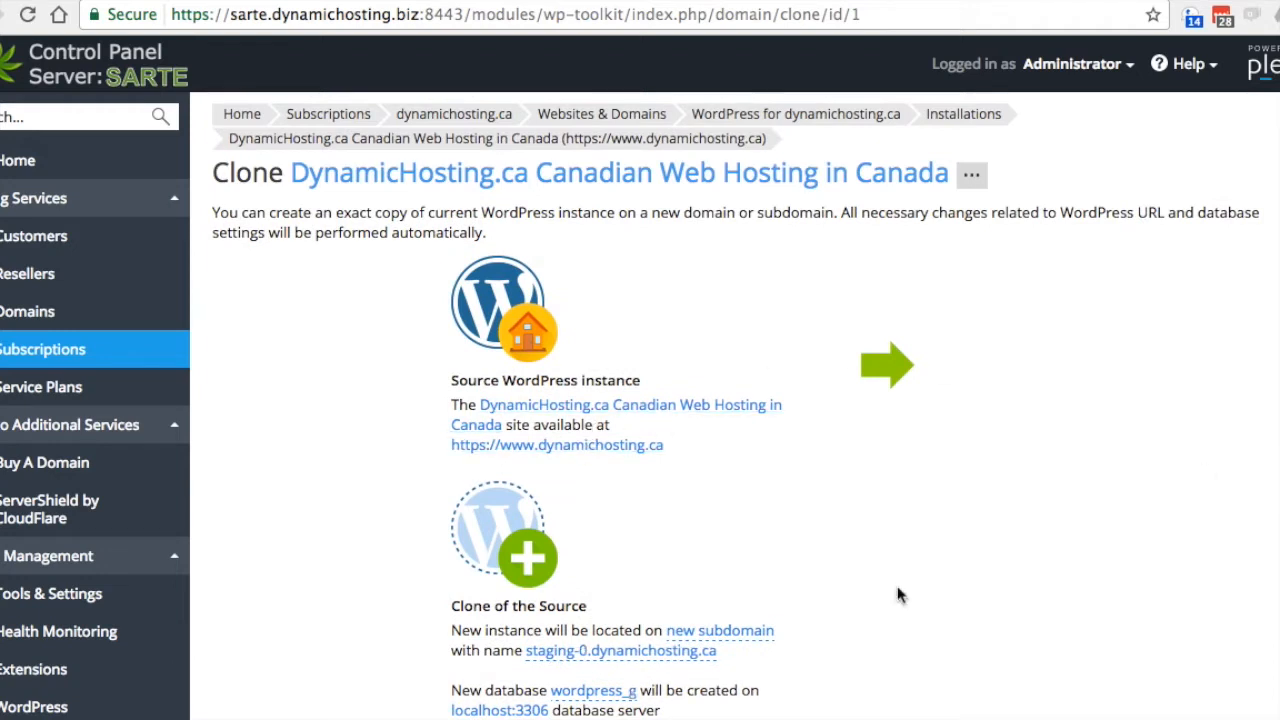
# Step: Set the clone's destination to the new subdomain staging.dynamichosting.ca and start cloning
pyautogui.scroll(-2, 897, 595)
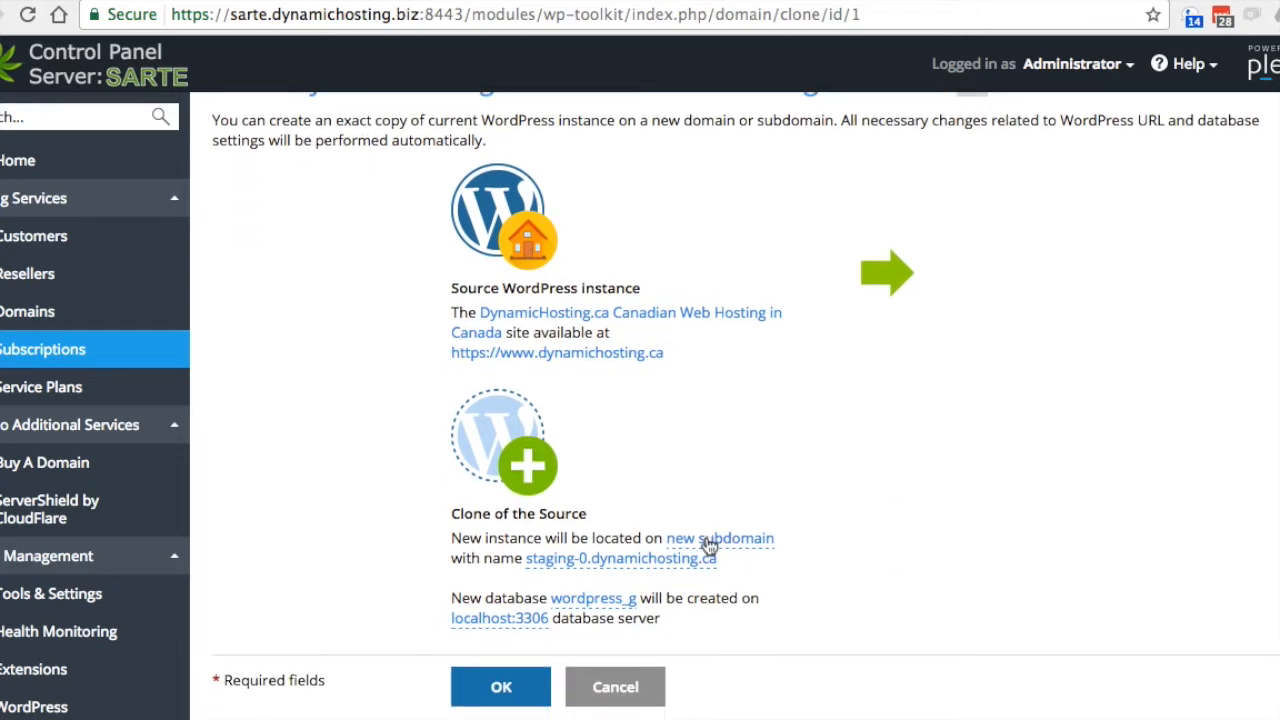
pyautogui.click(709, 544)
pyautogui.click(580, 349)
pyautogui.press('BackSpace')
pyautogui.press('BackSpace')
pyautogui.press('BackSpace')
pyautogui.press('BackSpace')
pyautogui.press('BackSpace')
pyautogui.press('BackSpace')
pyautogui.press('BackSpace')
pyautogui.press('BackSpace')
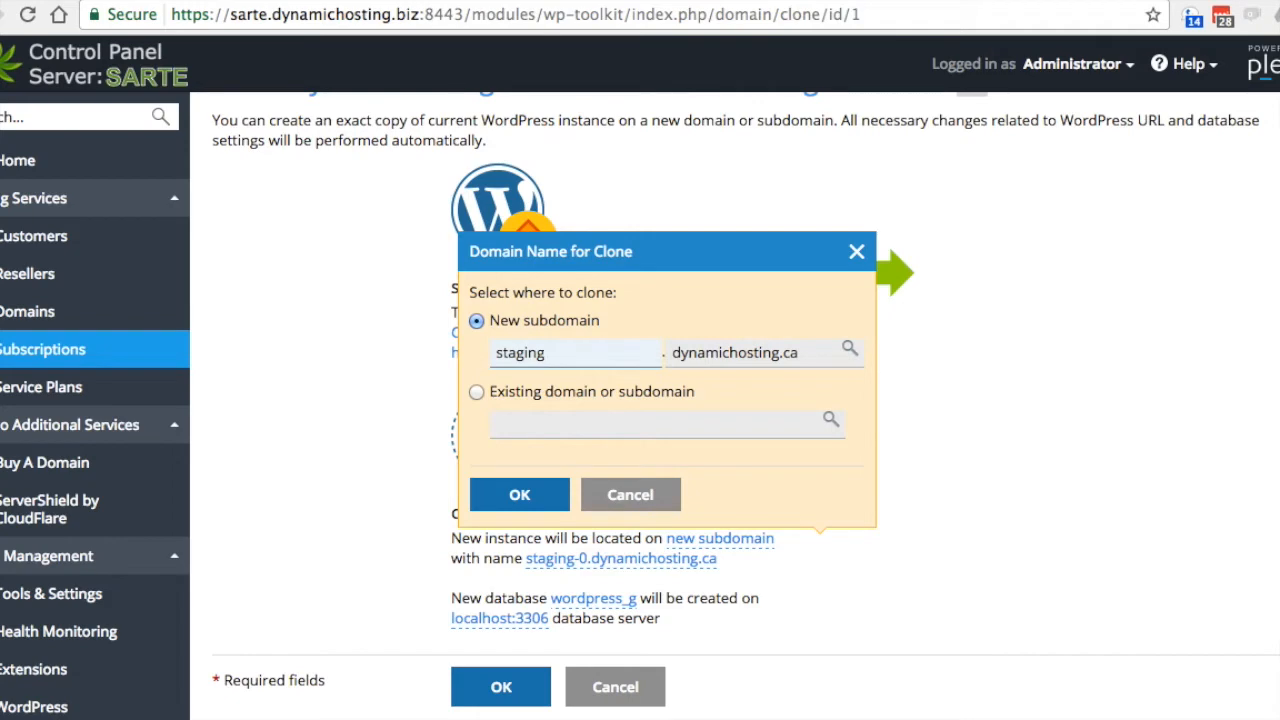
pyautogui.write('taging')
pyautogui.scroll(1, 499, 474)
pyautogui.click(477, 486)
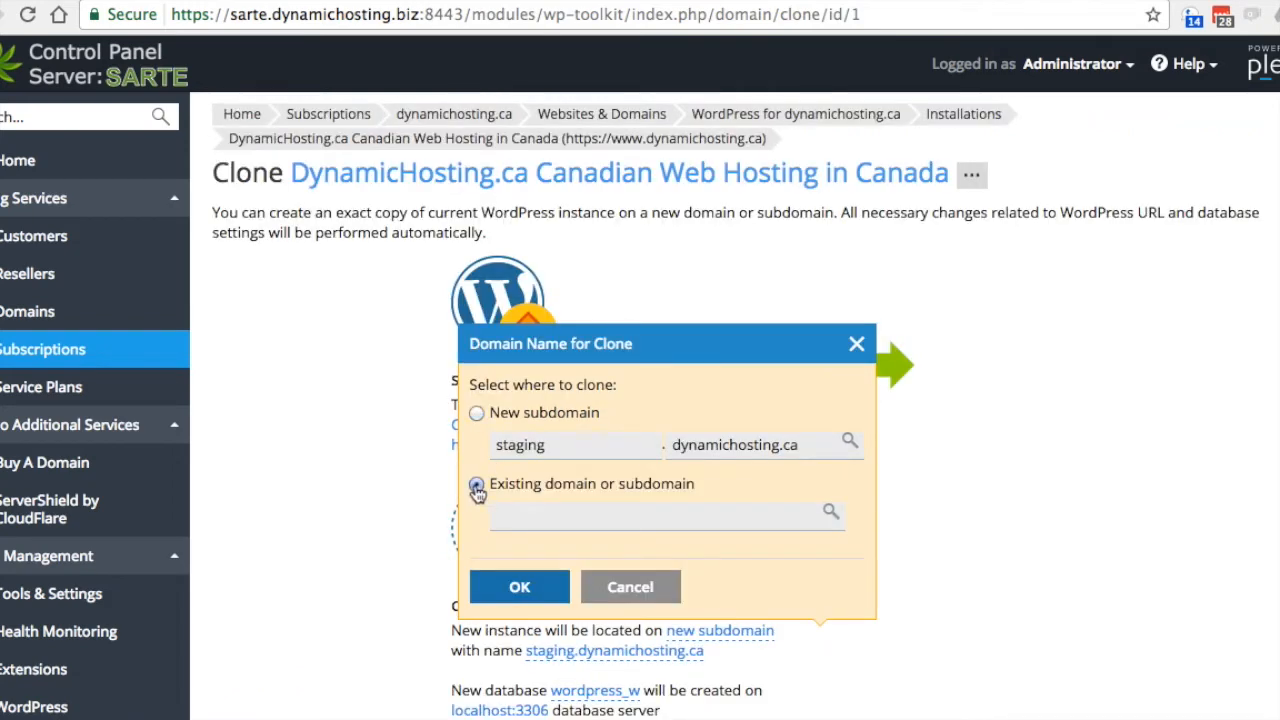
pyautogui.click(477, 415)
pyautogui.click(512, 587)
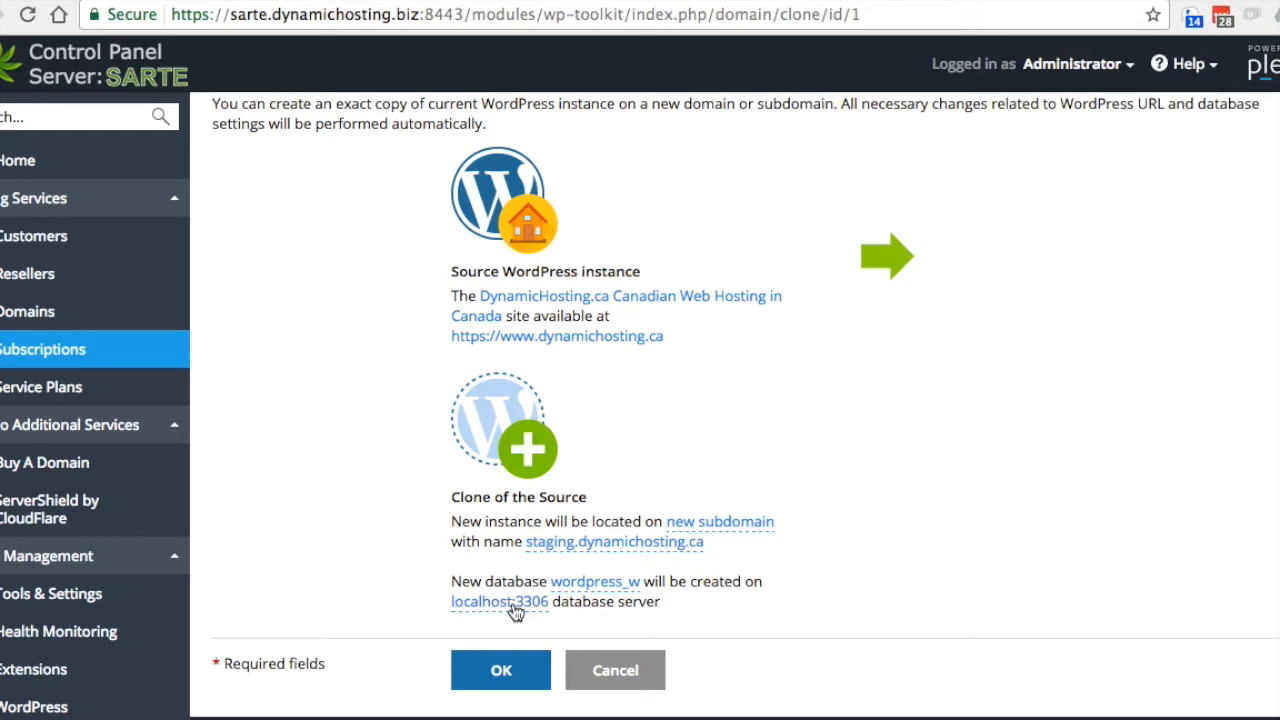
pyautogui.click(518, 677)
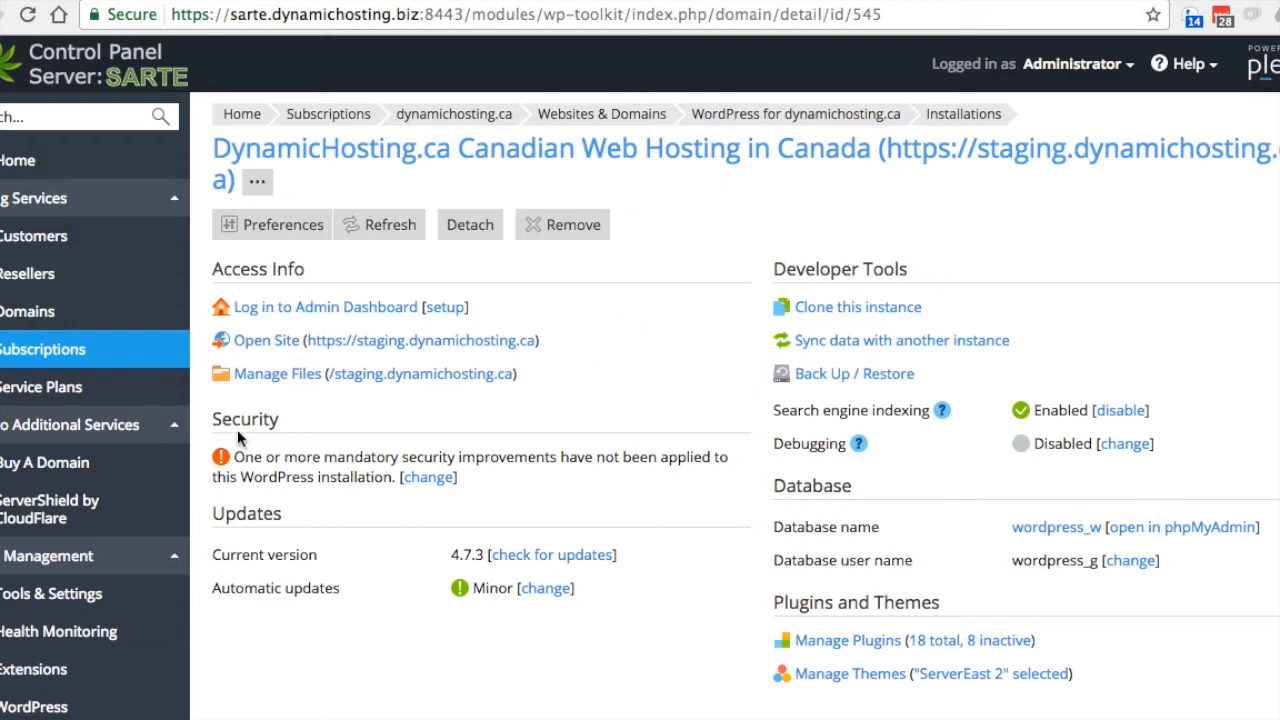
# Step: Review the staging site's security check, read the Version information explanation, and apply the selected Version information security fix
pyautogui.moveTo(213, 422); pyautogui.dragTo(562, 462)
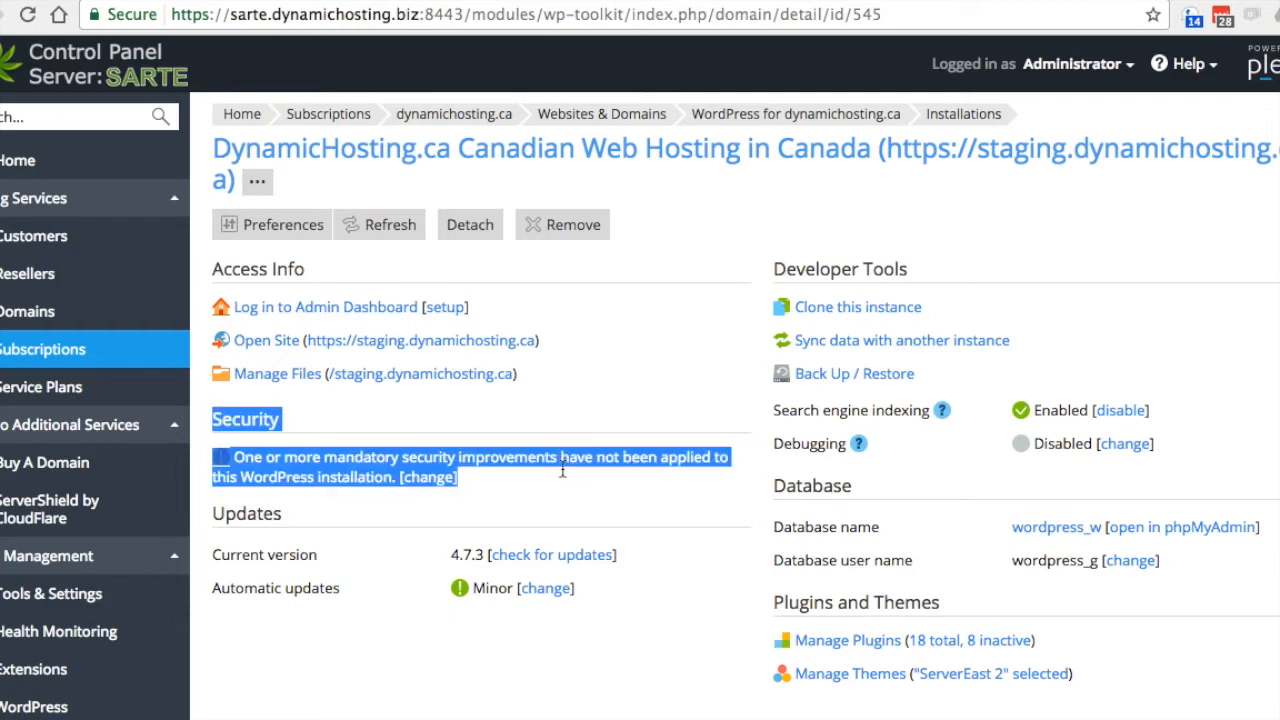
pyautogui.click(562, 462)
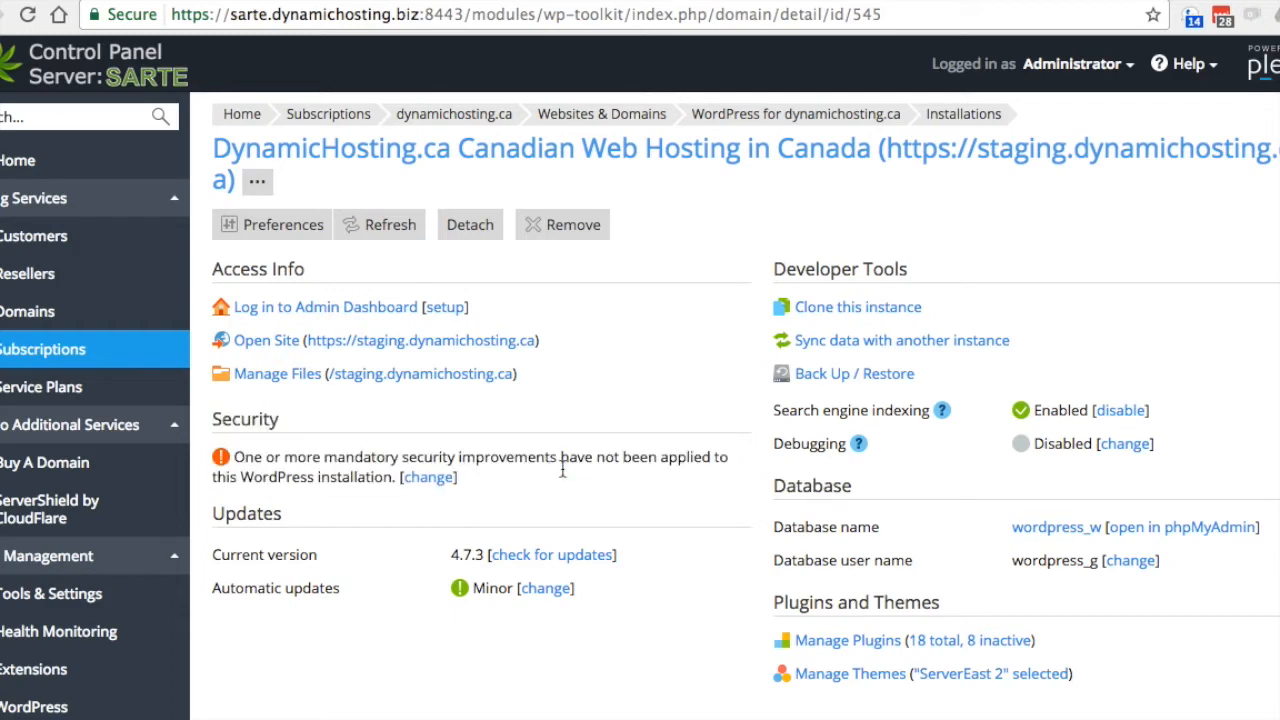
pyautogui.click(440, 480)
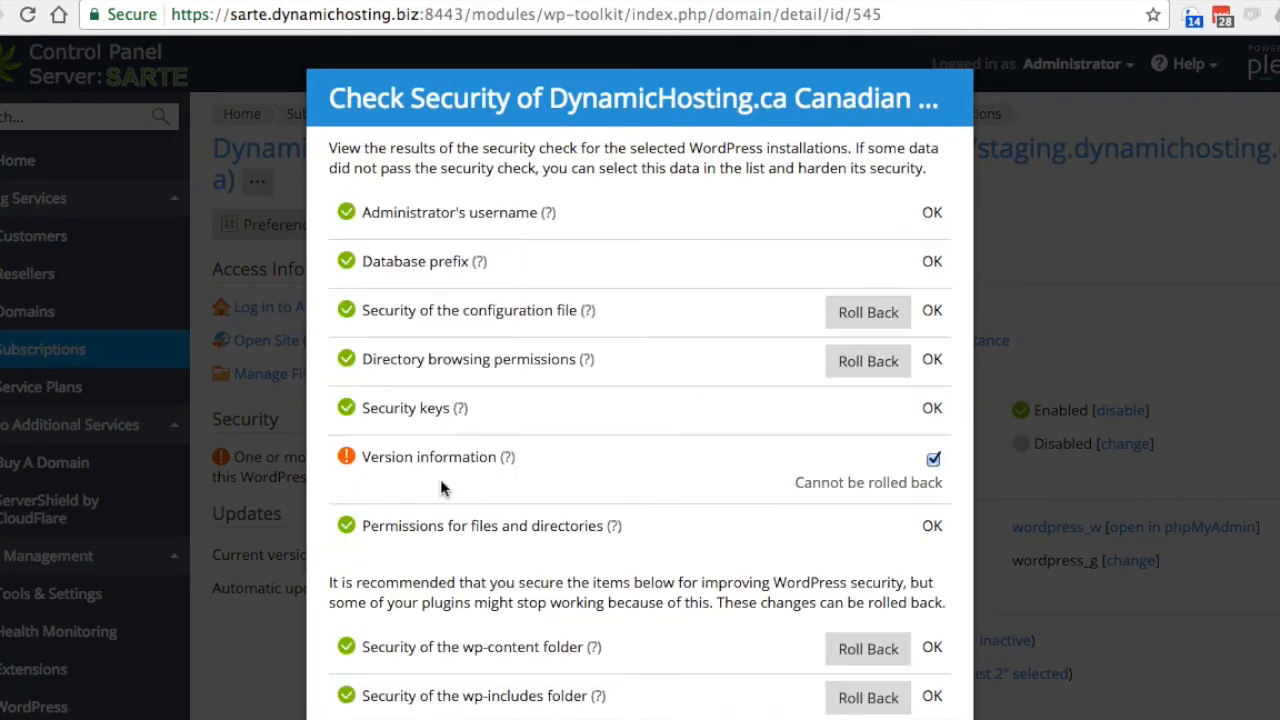
pyautogui.scroll(-3, 440, 487)
pyautogui.scroll(3, 440, 487)
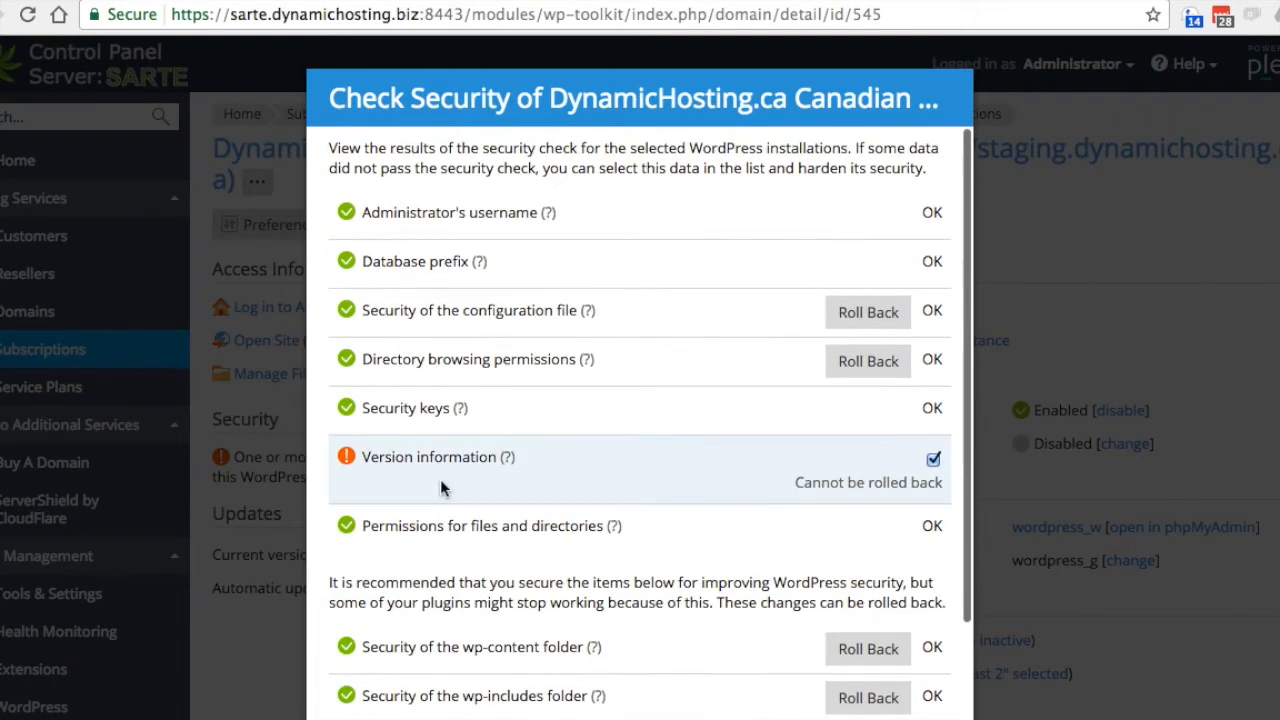
pyautogui.scroll(-3, 440, 487)
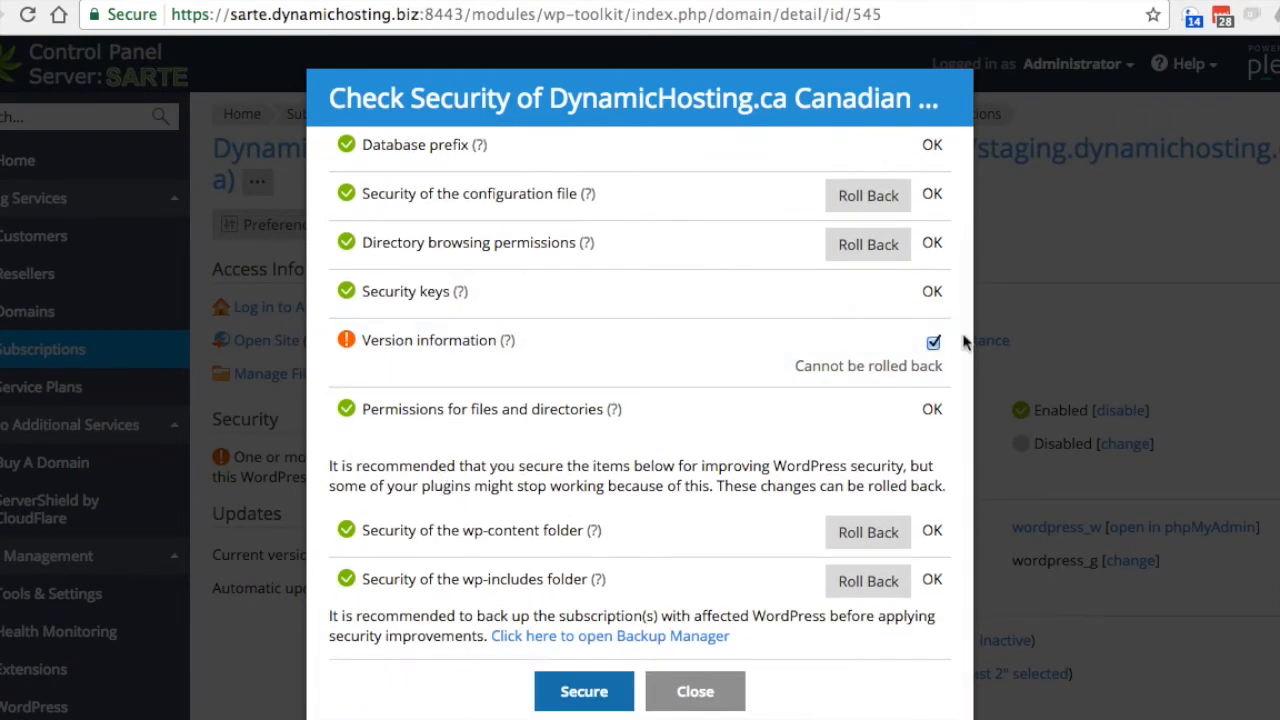
pyautogui.click(508, 341)
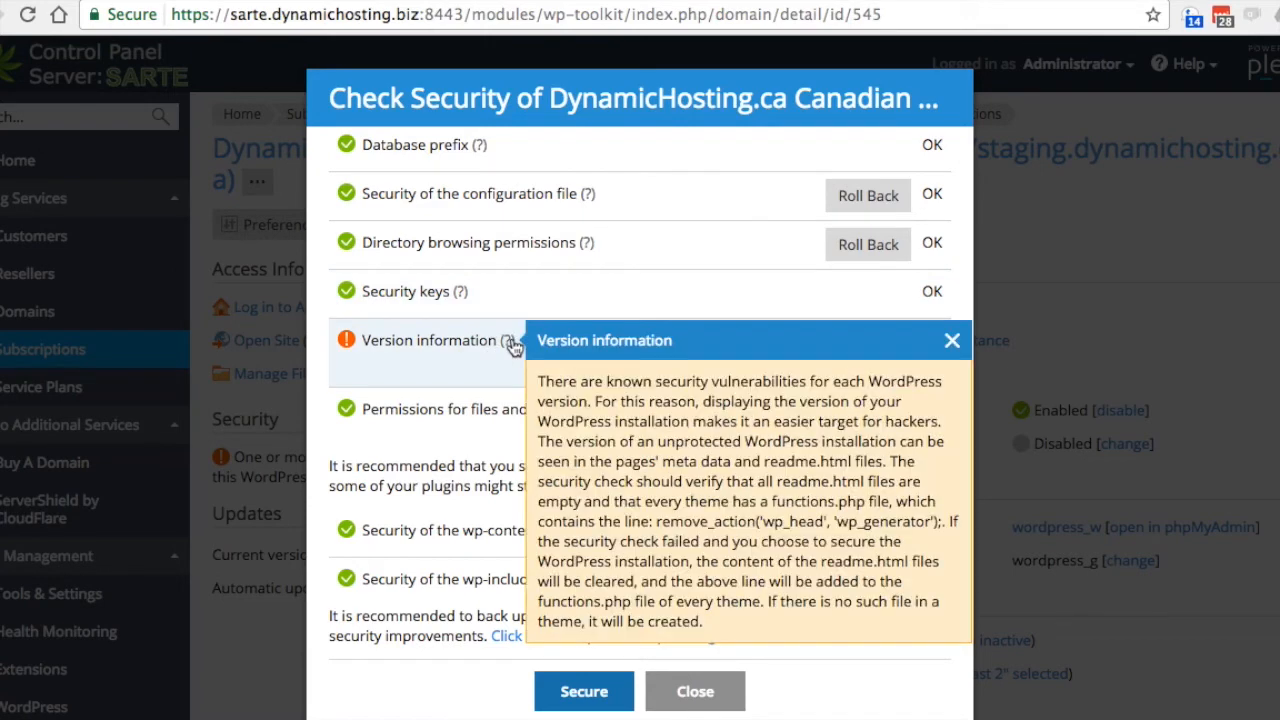
pyautogui.click(952, 340)
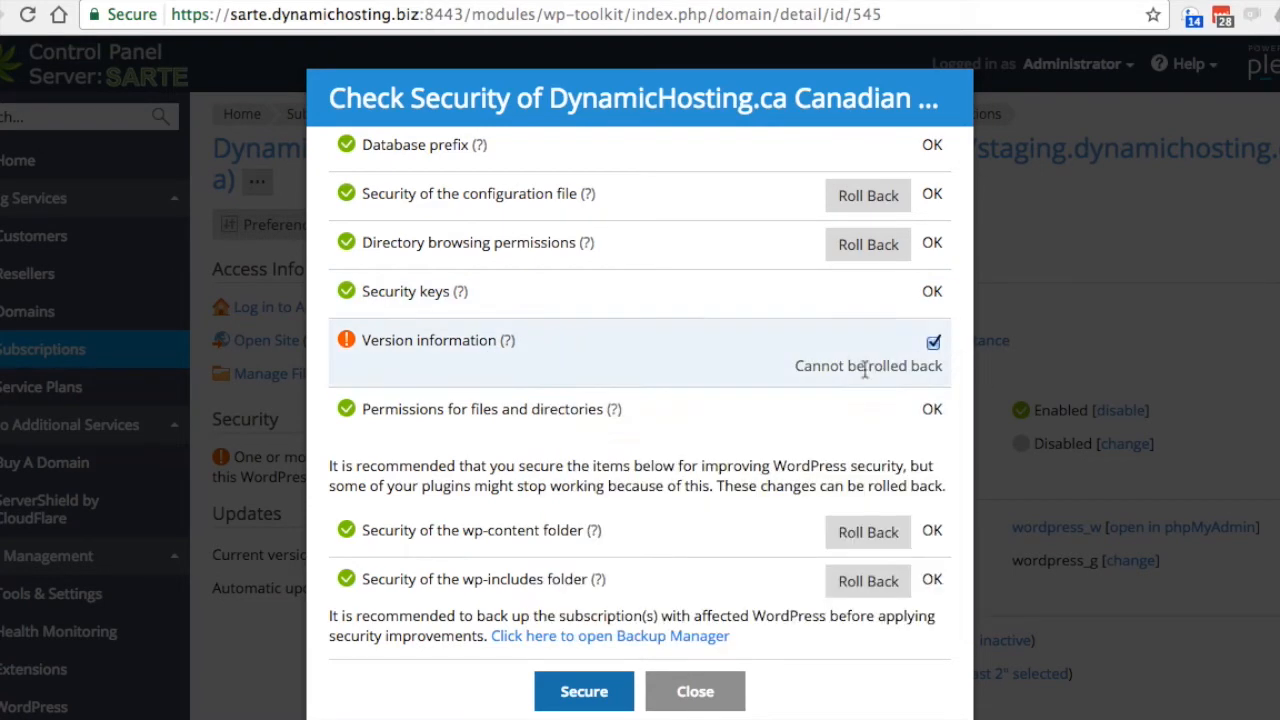
pyautogui.scroll(3, 646, 403)
pyautogui.scroll(-3, 650, 405)
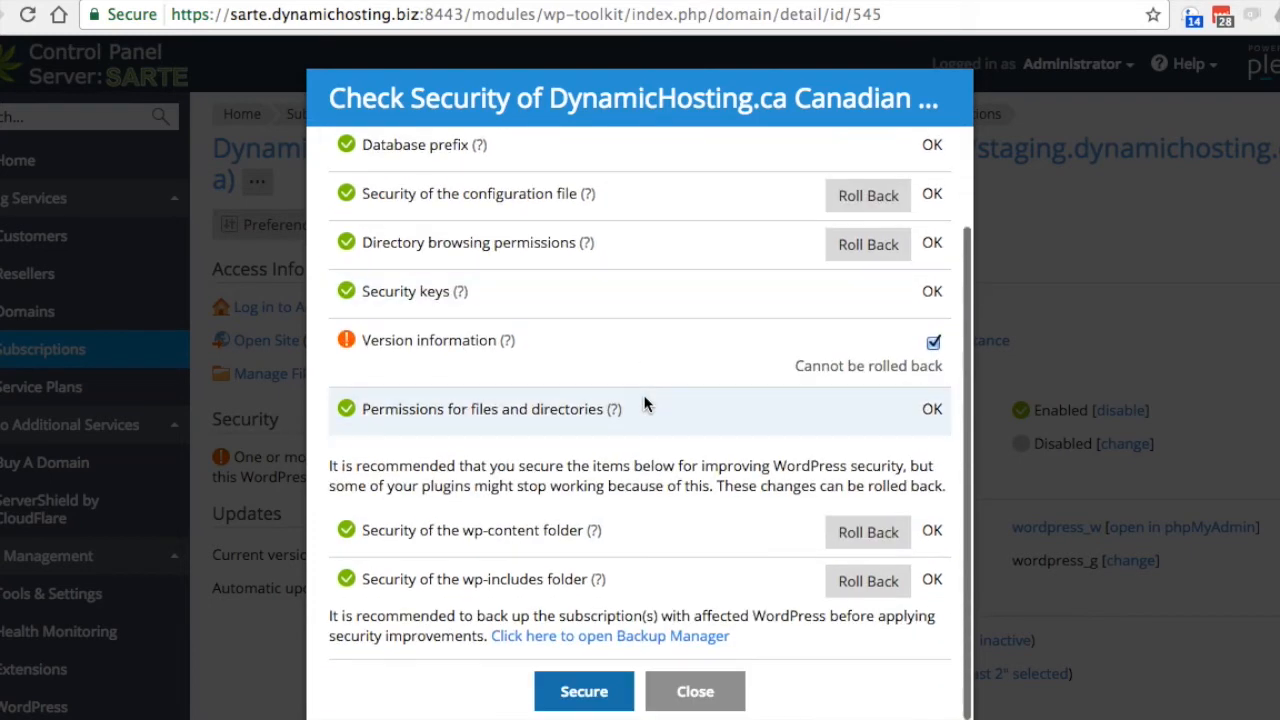
pyautogui.click(585, 695)
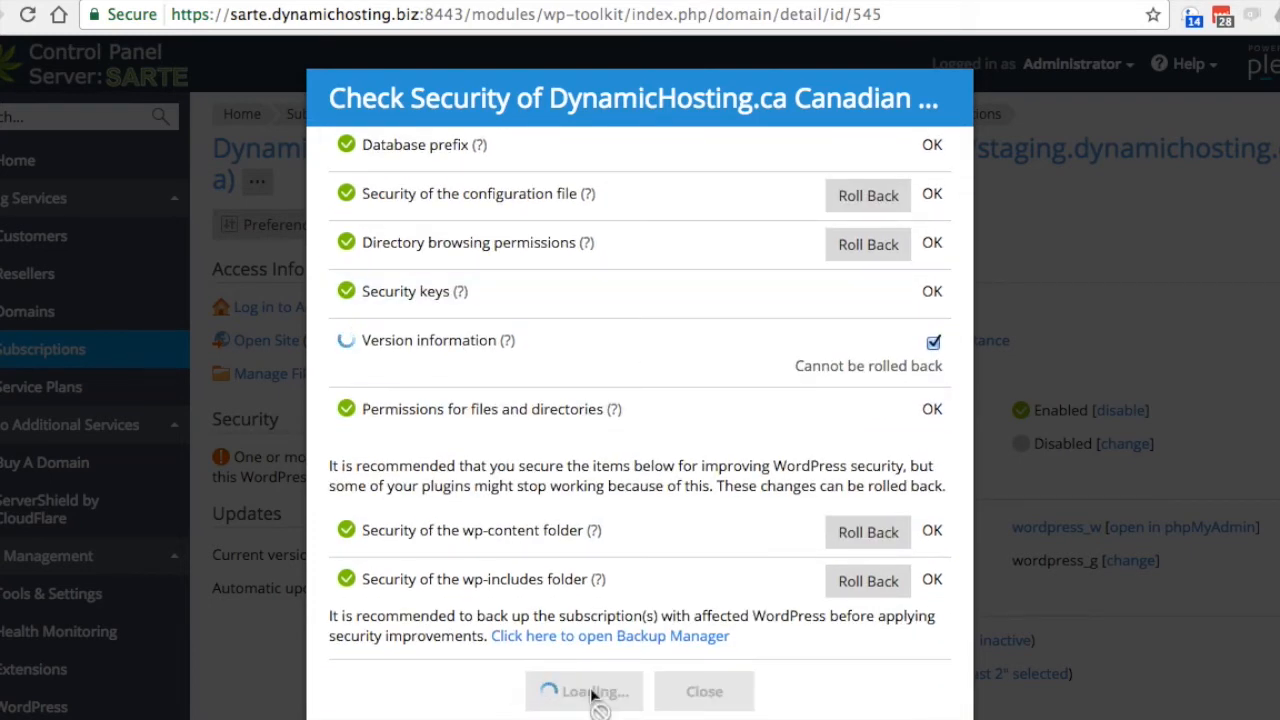
pyautogui.click(622, 690)
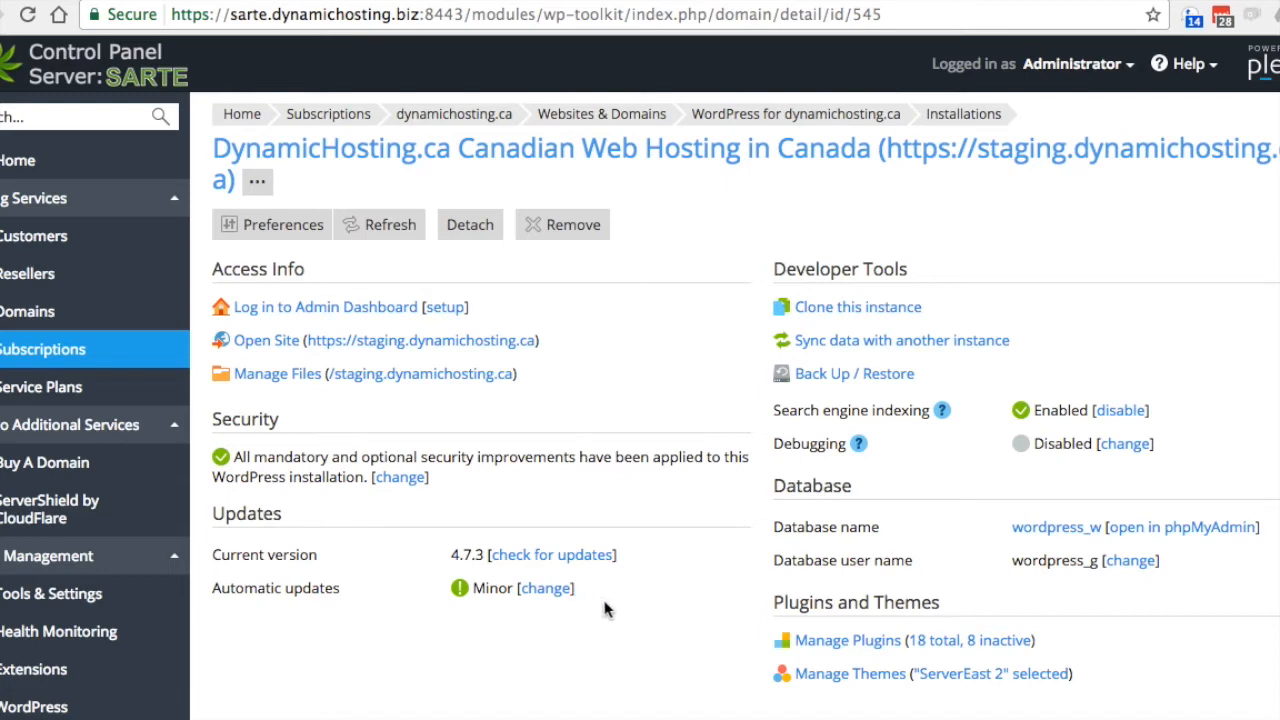
# Step: Set the staging site's automatic updates to install all minor and major updates
pyautogui.click(545, 589)
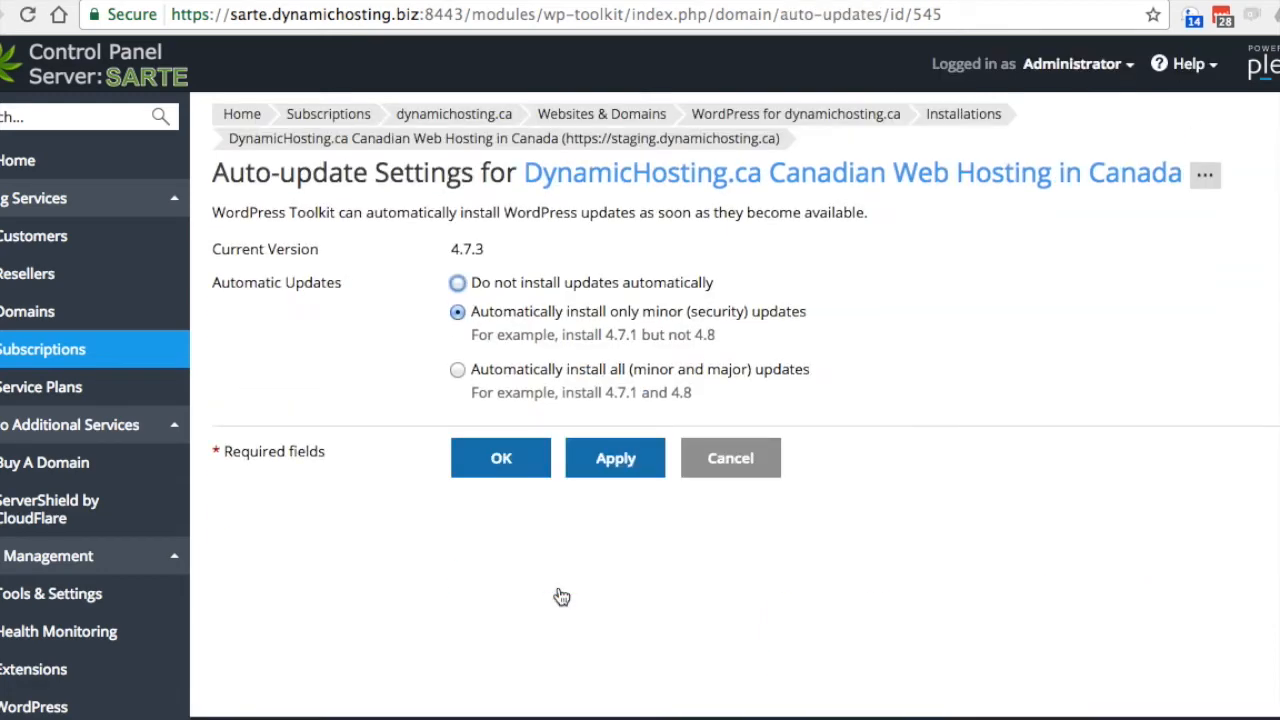
pyautogui.click(457, 370)
pyautogui.click(503, 458)
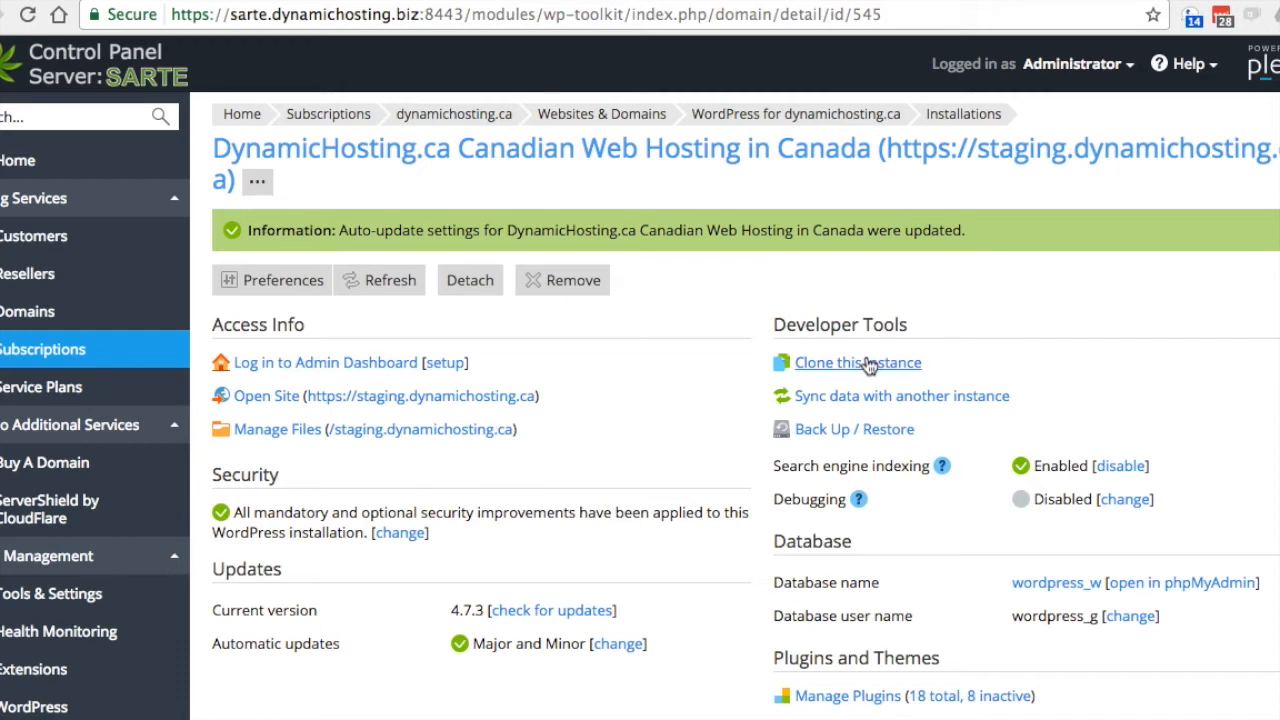
# Step: Open the backup creation form from the staging site's Back Up / Restore option and review its content and backup settings
pyautogui.scroll(-1, 1021, 400)
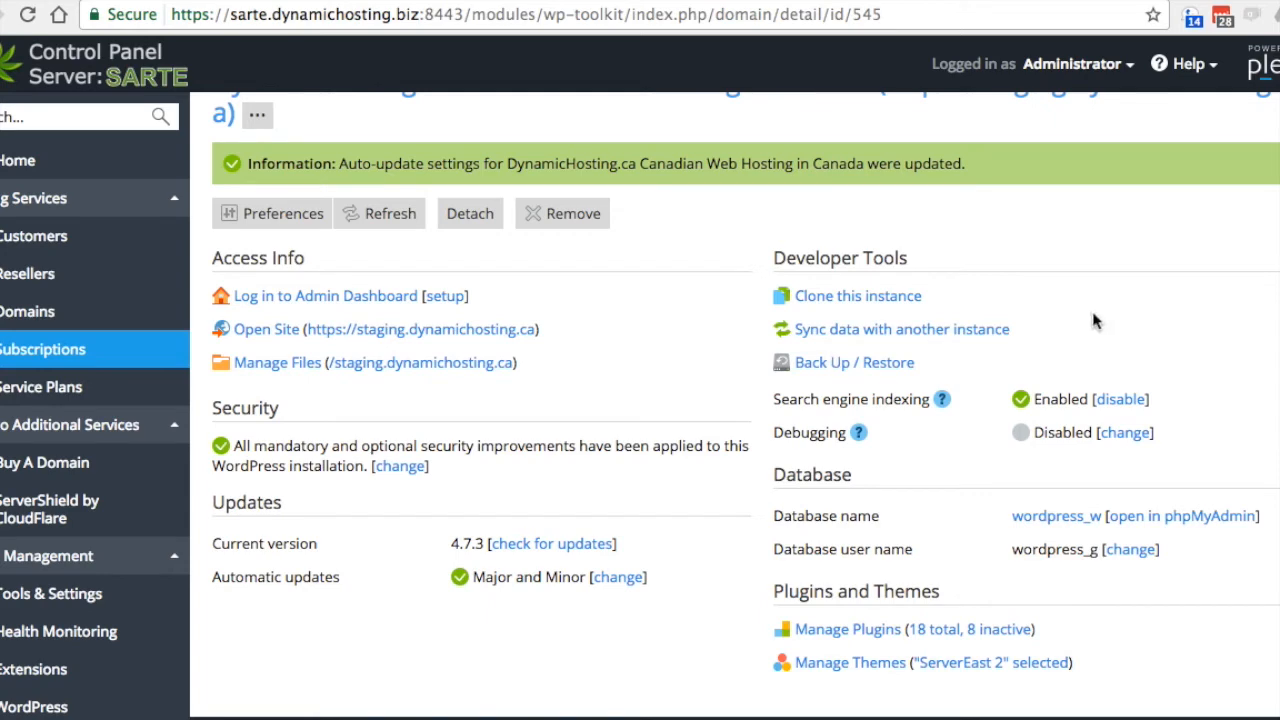
pyautogui.click(809, 366)
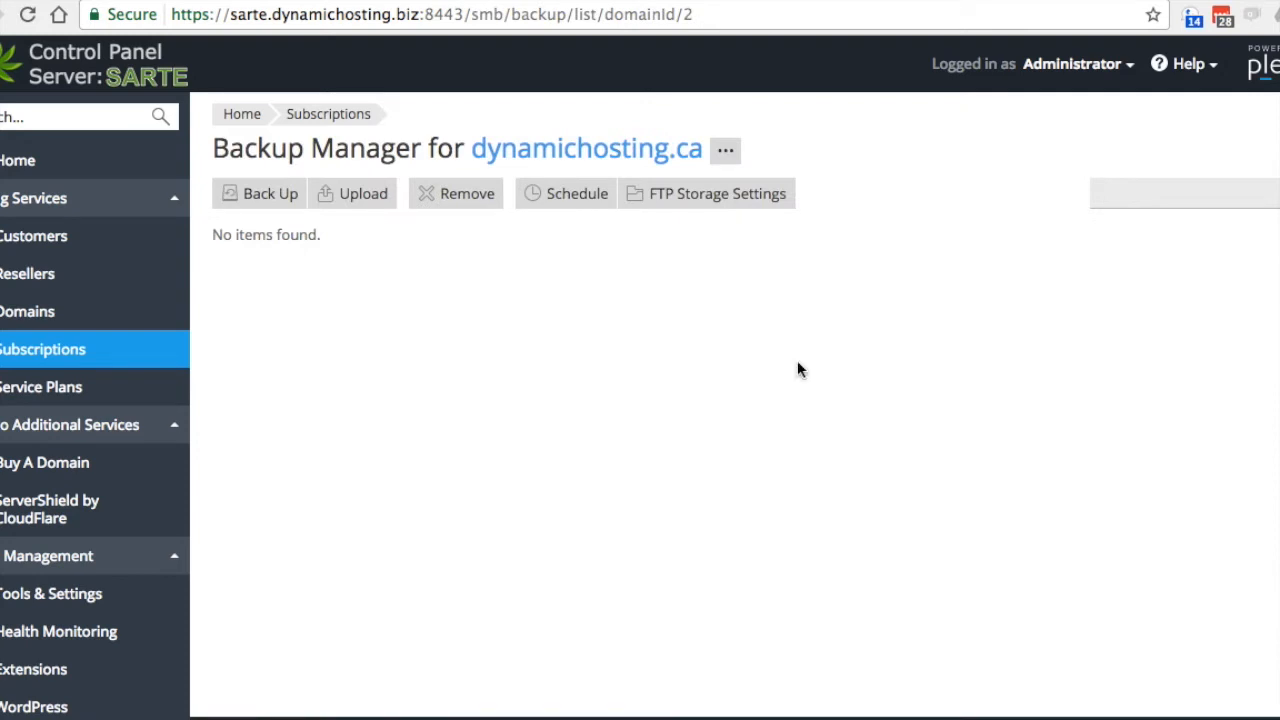
pyautogui.click(262, 195)
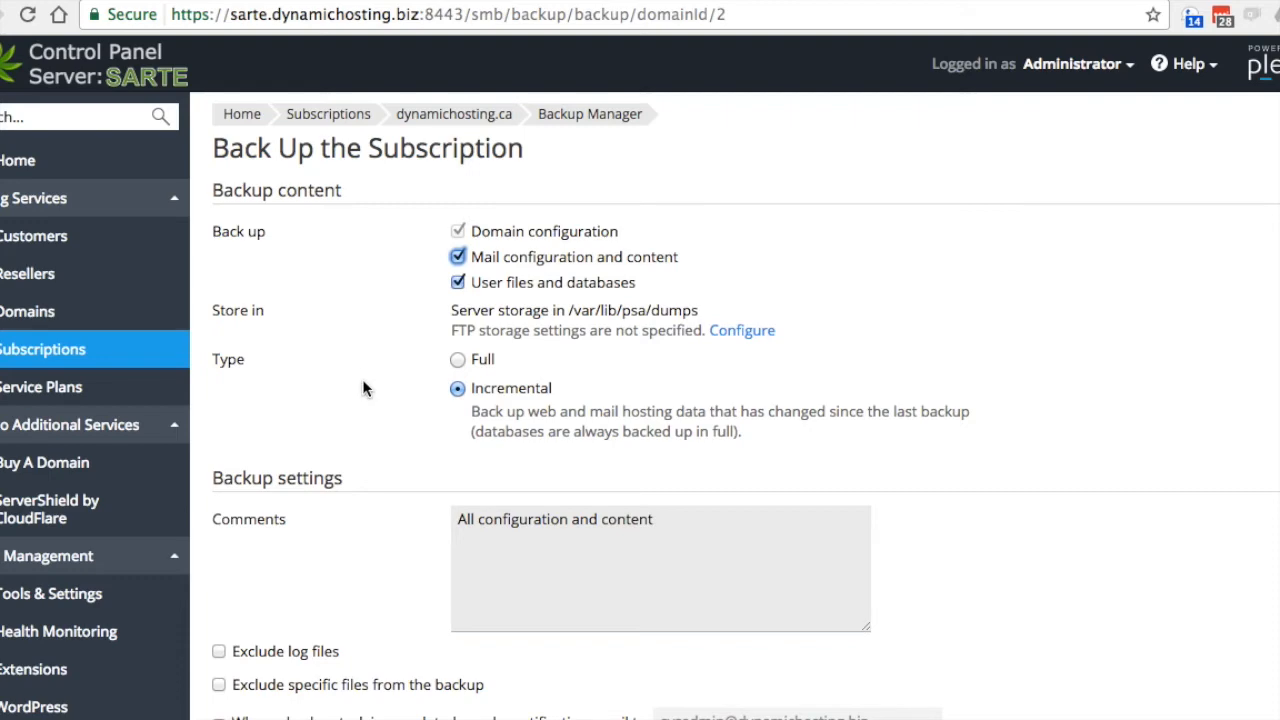
pyautogui.scroll(-5, 363, 388)
pyautogui.scroll(5, 363, 388)
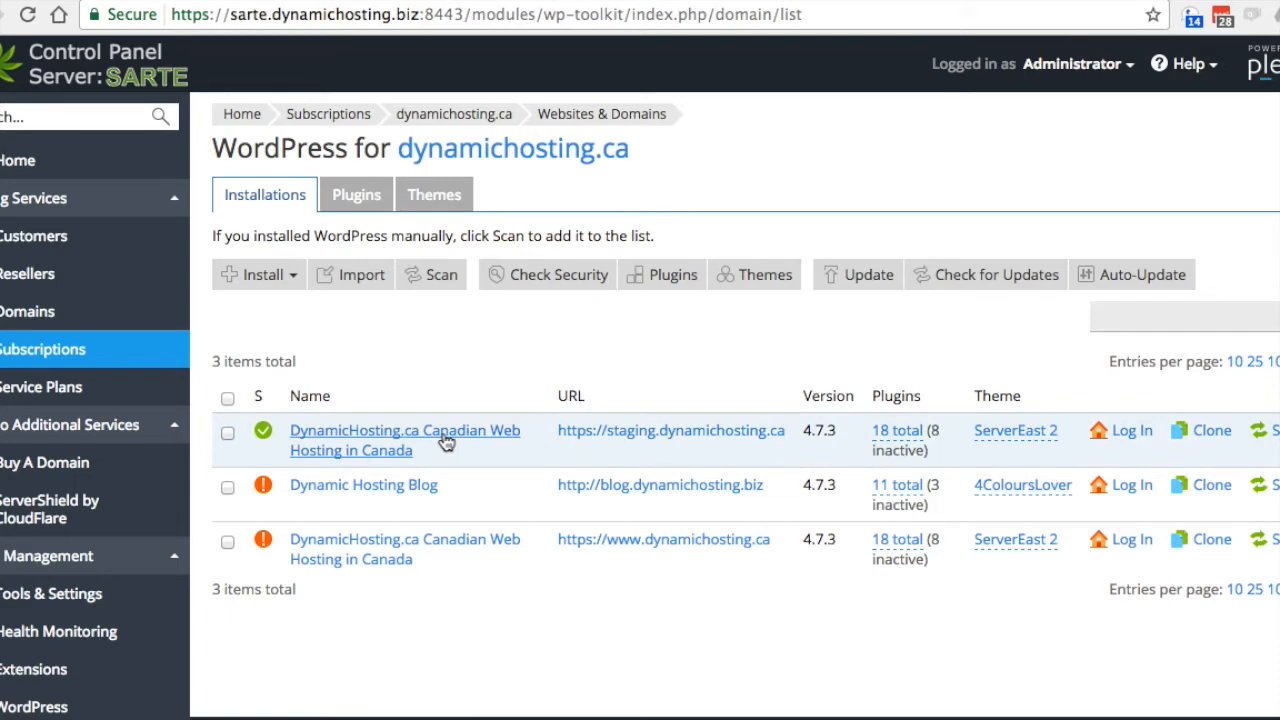
# Step: Open staging.dynamichosting.ca from the WordPress installations list and examine its address and the cloned home page
pyautogui.click(661, 434)
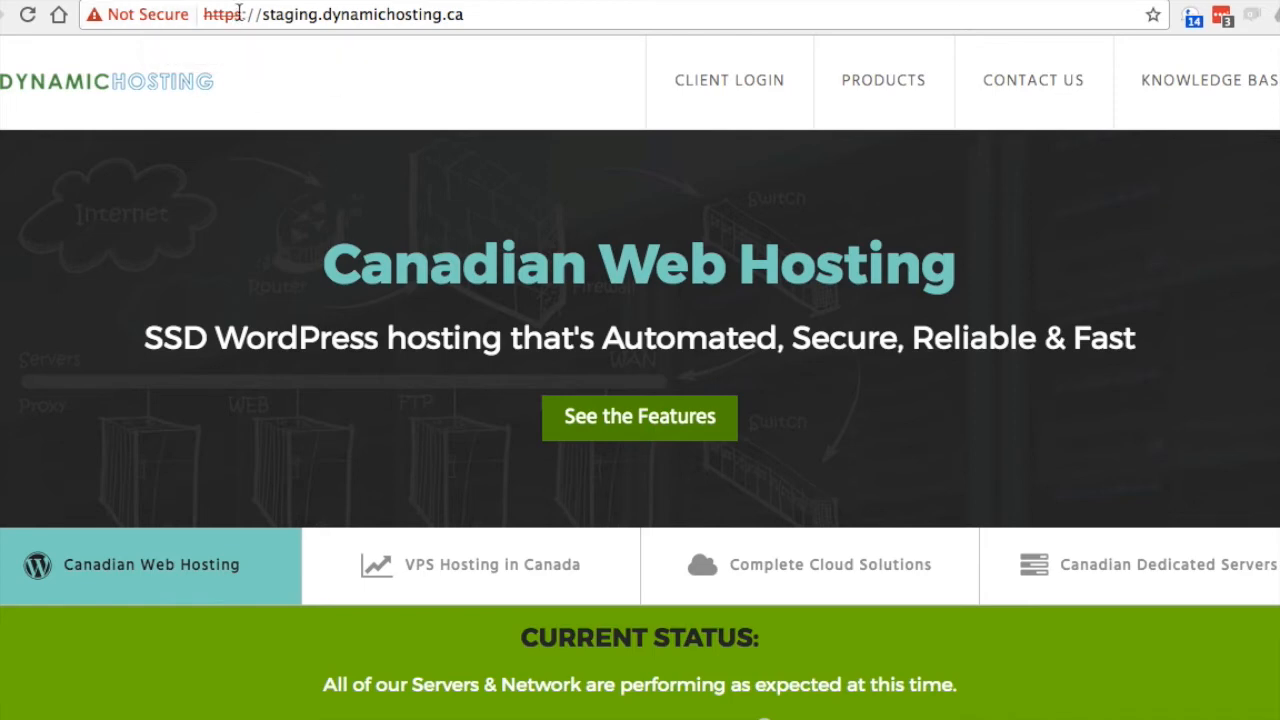
pyautogui.moveTo(242, 14); pyautogui.dragTo(203, 14)
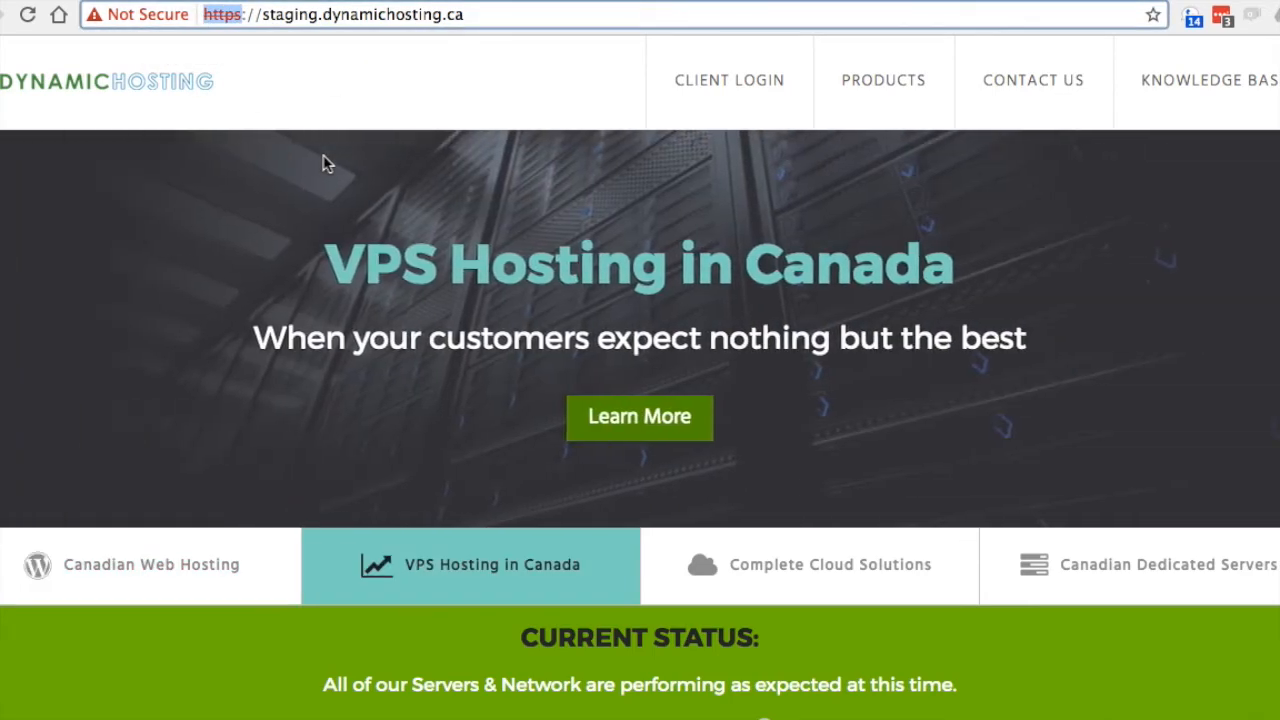
pyautogui.scroll(-20, 537, 245)
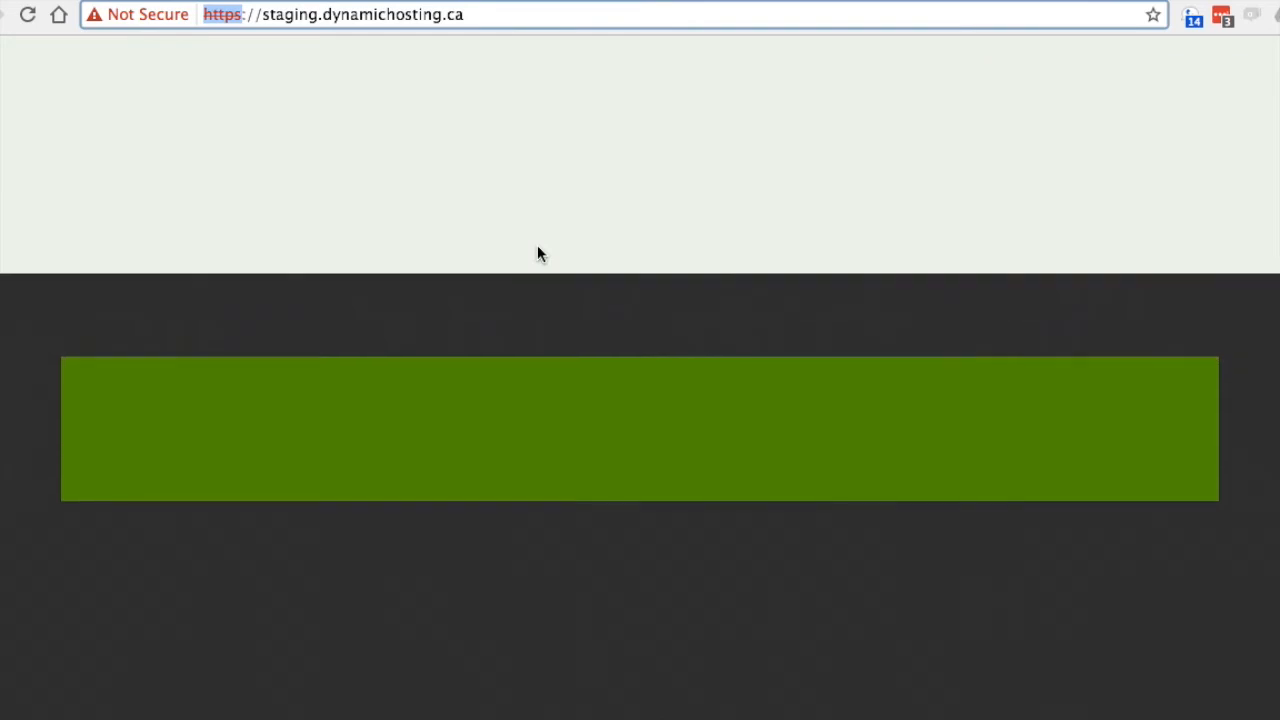
pyautogui.scroll(20, 537, 245)
pyautogui.scroll(-15, 911, 394)
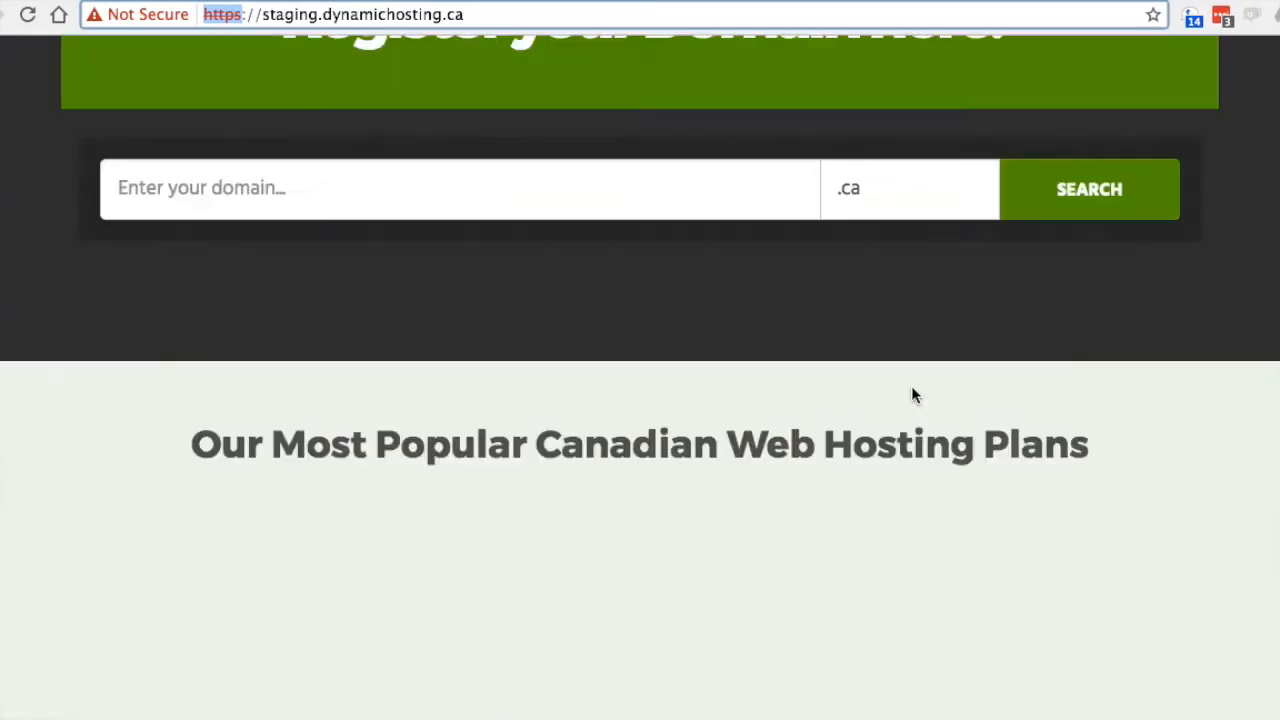
pyautogui.scroll(-15, 911, 387)
pyautogui.scroll(10, 911, 387)
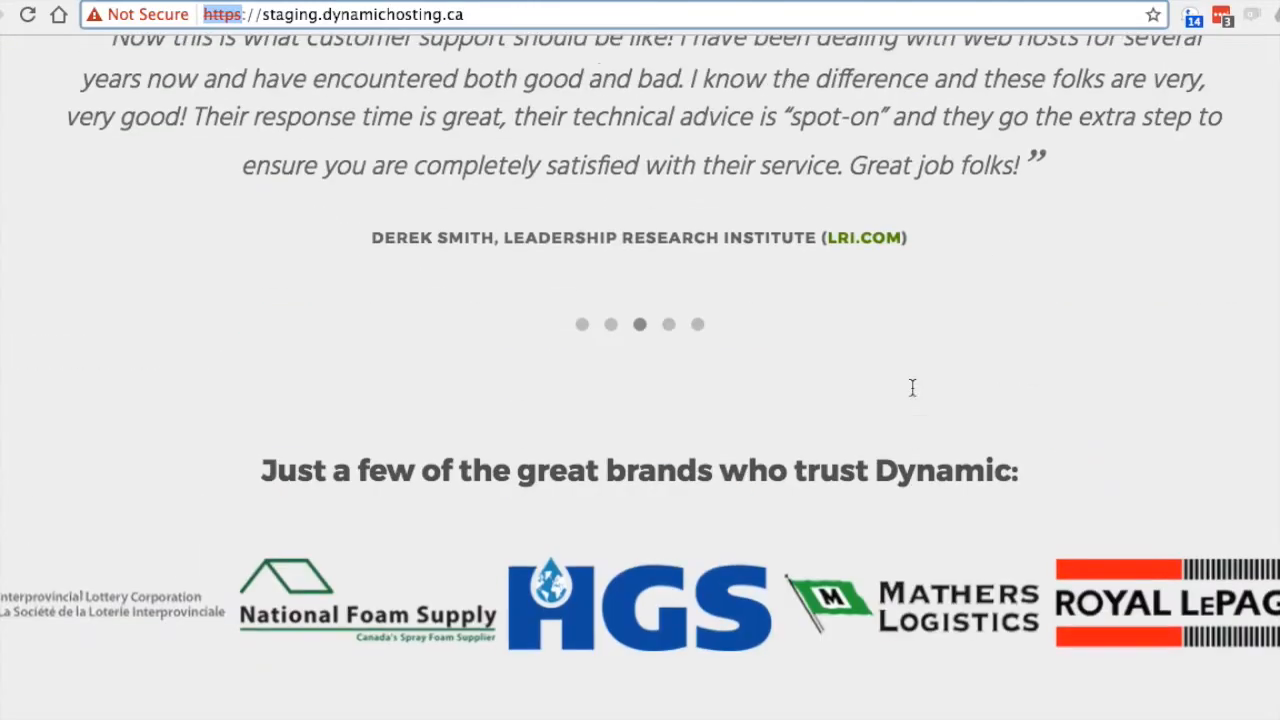
pyautogui.scroll(15, 911, 395)
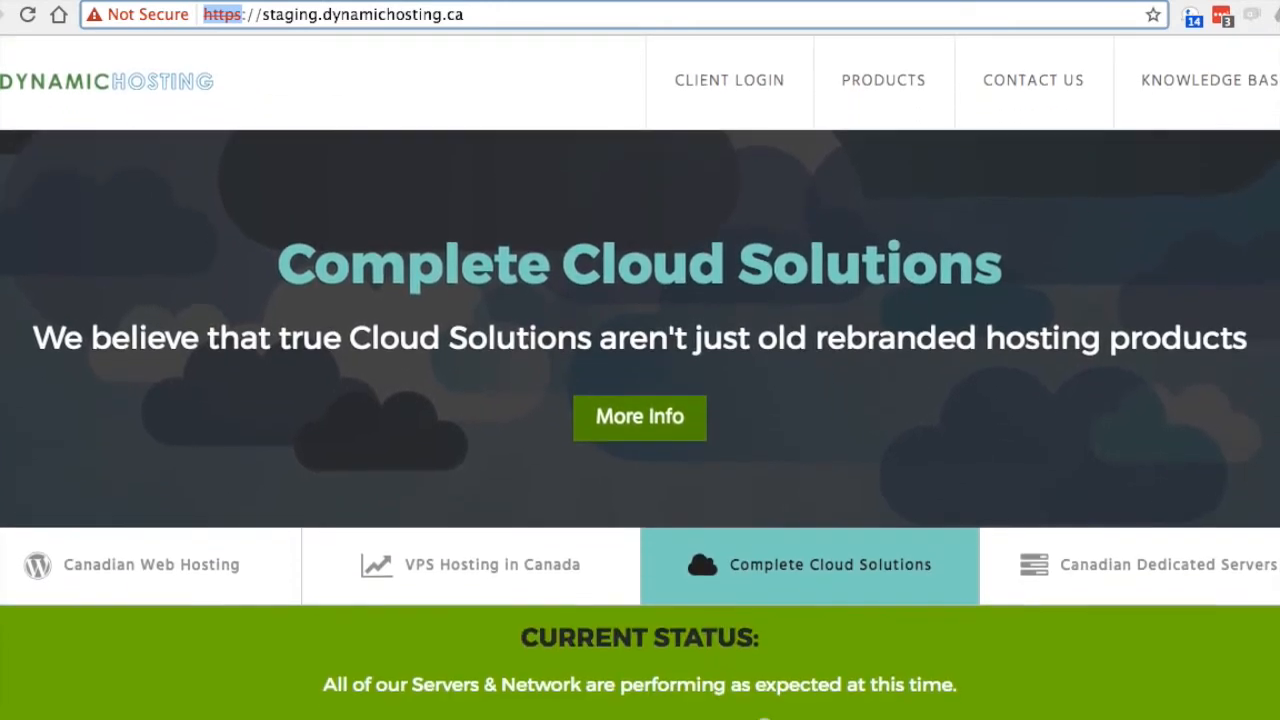
pyautogui.moveTo(261, 24); pyautogui.dragTo(319, 24)
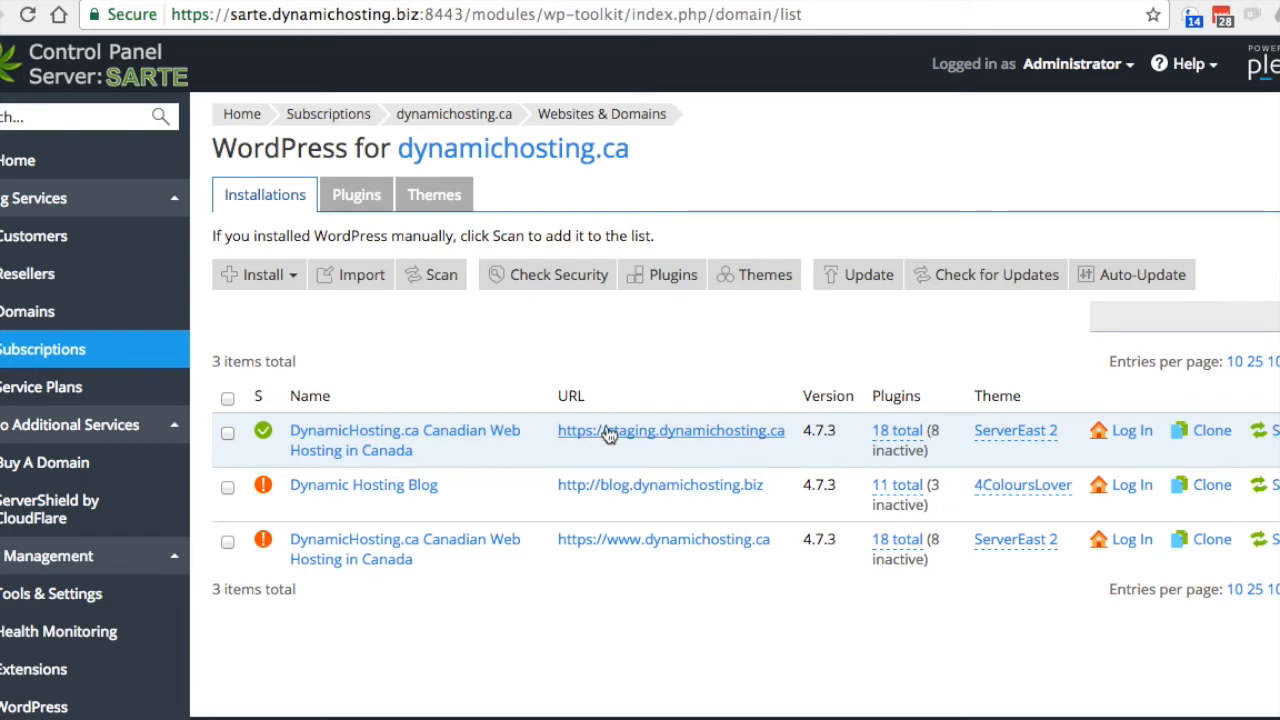
# Step: Open the sync setup for the staging.dynamichosting.ca installation and read its description and source instance details
pyautogui.click(1265, 430)
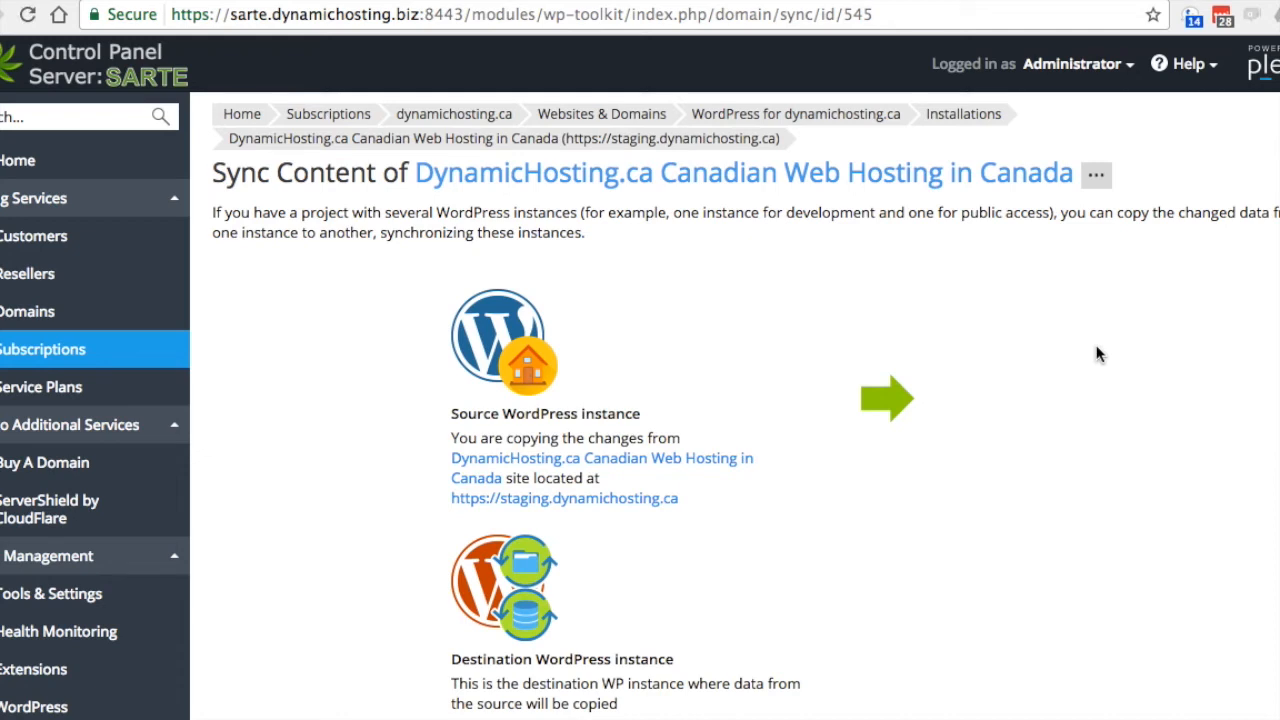
pyautogui.tripleClick(622, 244)
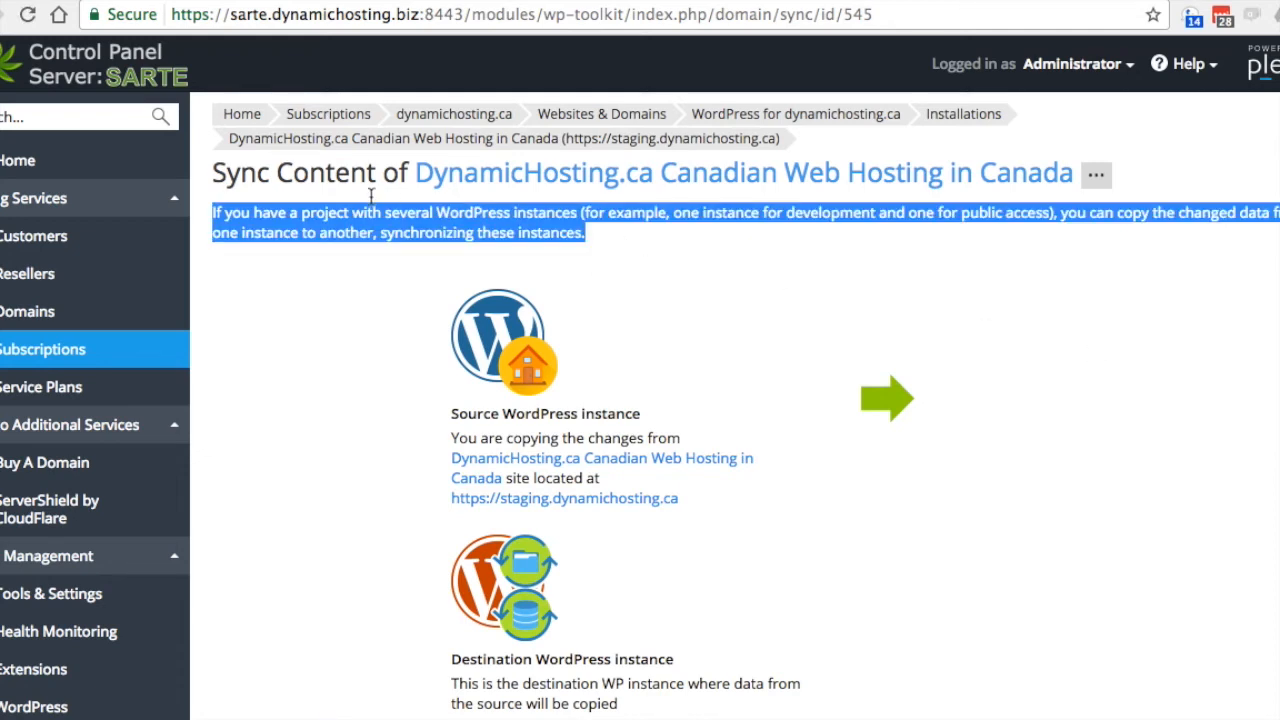
pyautogui.moveTo(371, 196); pyautogui.dragTo(383, 214)
pyautogui.click(383, 214)
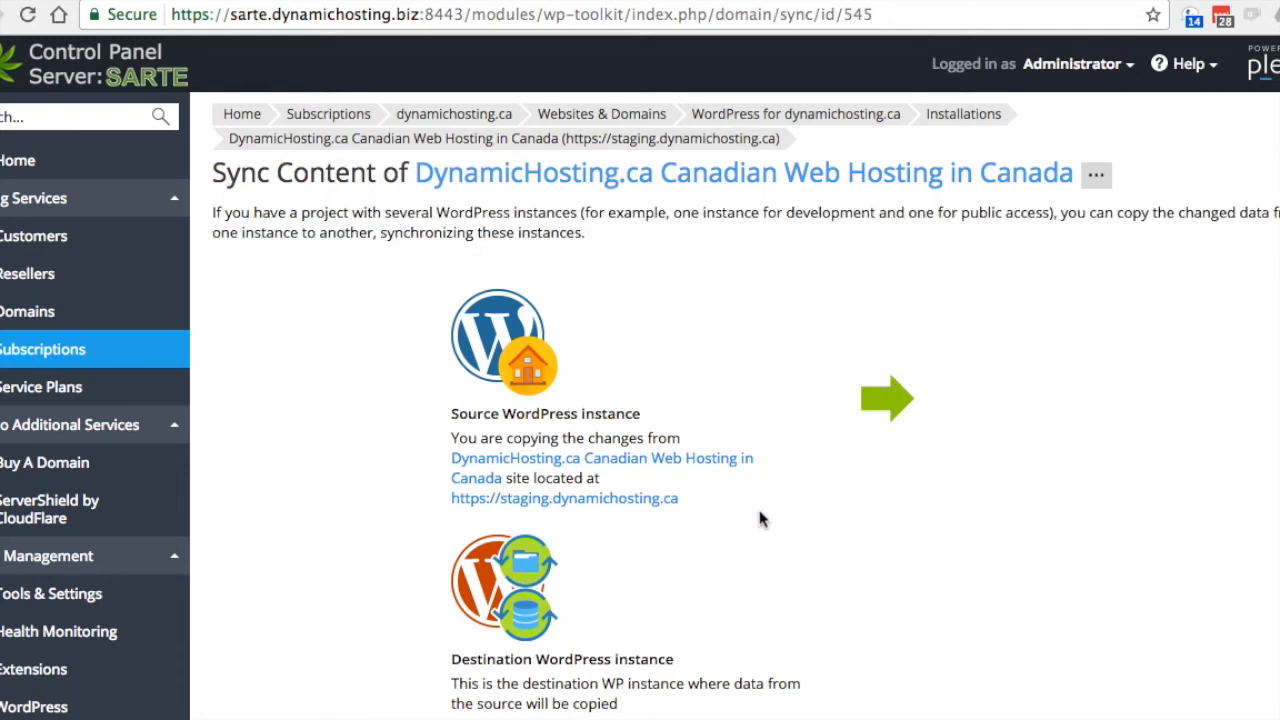
pyautogui.scroll(-2, 760, 517)
pyautogui.moveTo(452, 330); pyautogui.dragTo(729, 434)
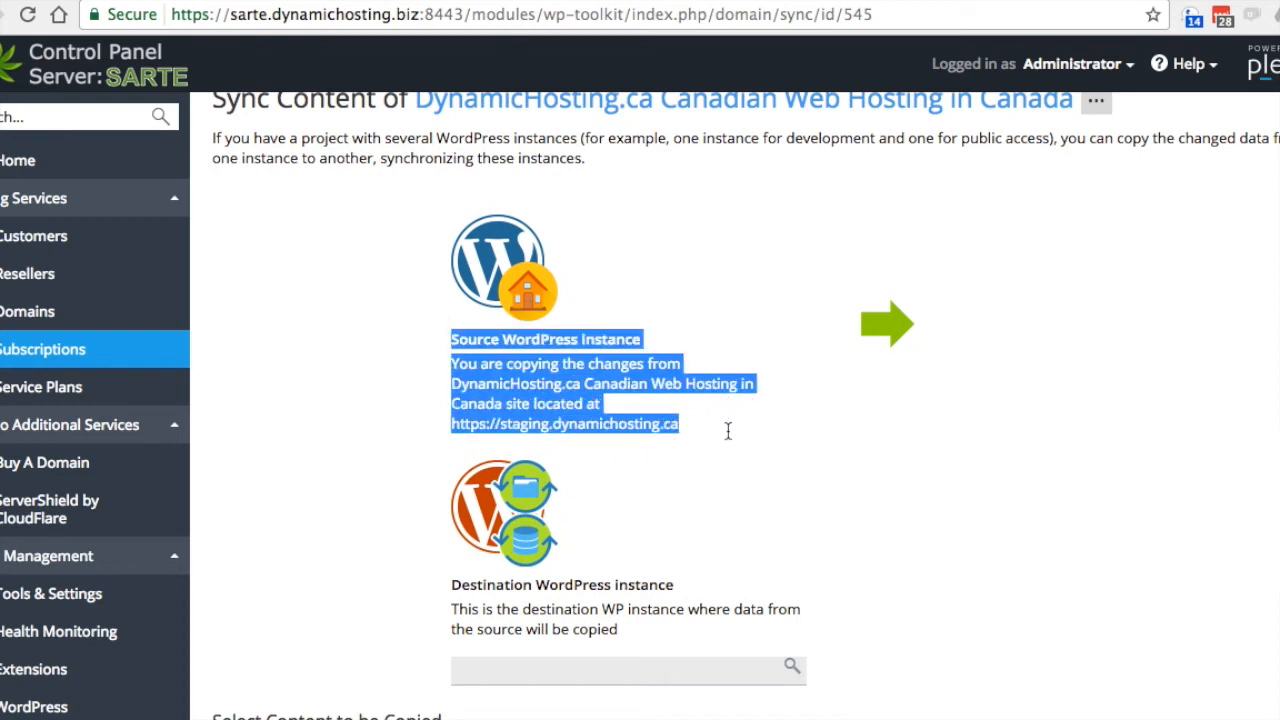
pyautogui.scroll(-3, 728, 440)
pyautogui.scroll(-2, 728, 440)
pyautogui.moveTo(452, 397); pyautogui.dragTo(716, 451)
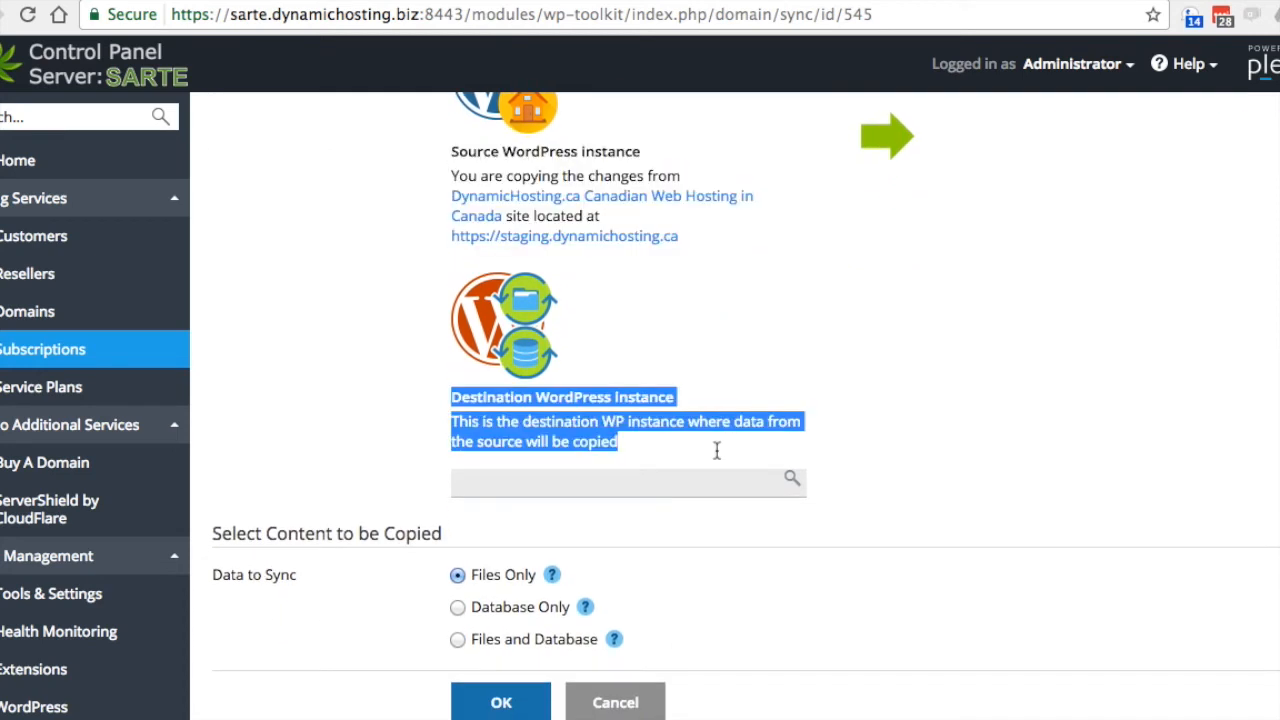
pyautogui.click(716, 451)
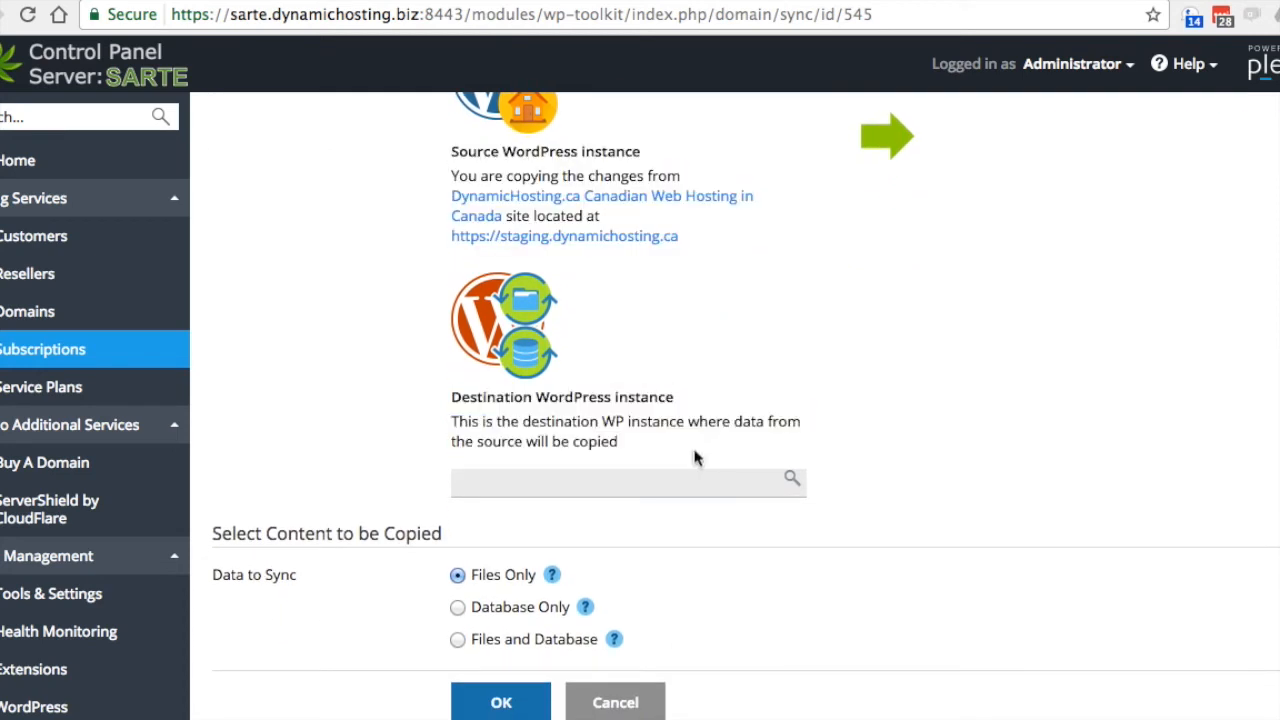
pyautogui.click(595, 482)
pyautogui.click(558, 540)
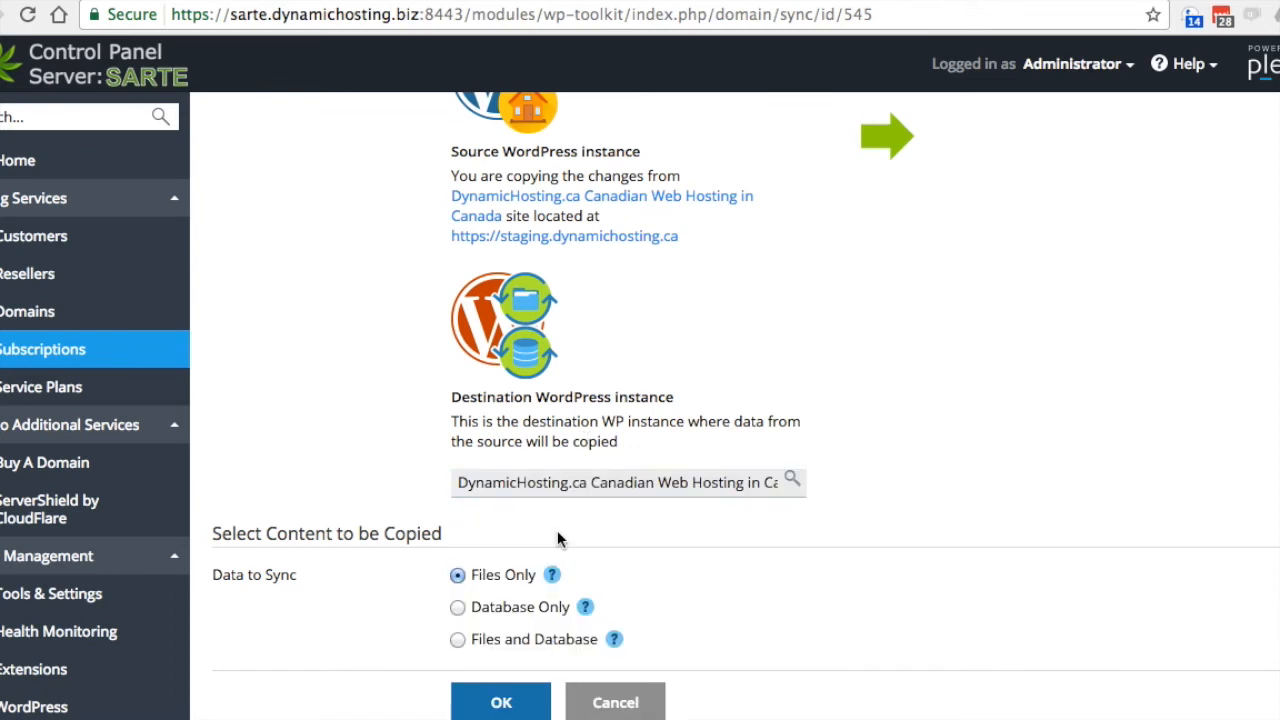
# Step: Set the data to sync to Files and Database and read the help note on what will be copied
pyautogui.scroll(1, 878, 546)
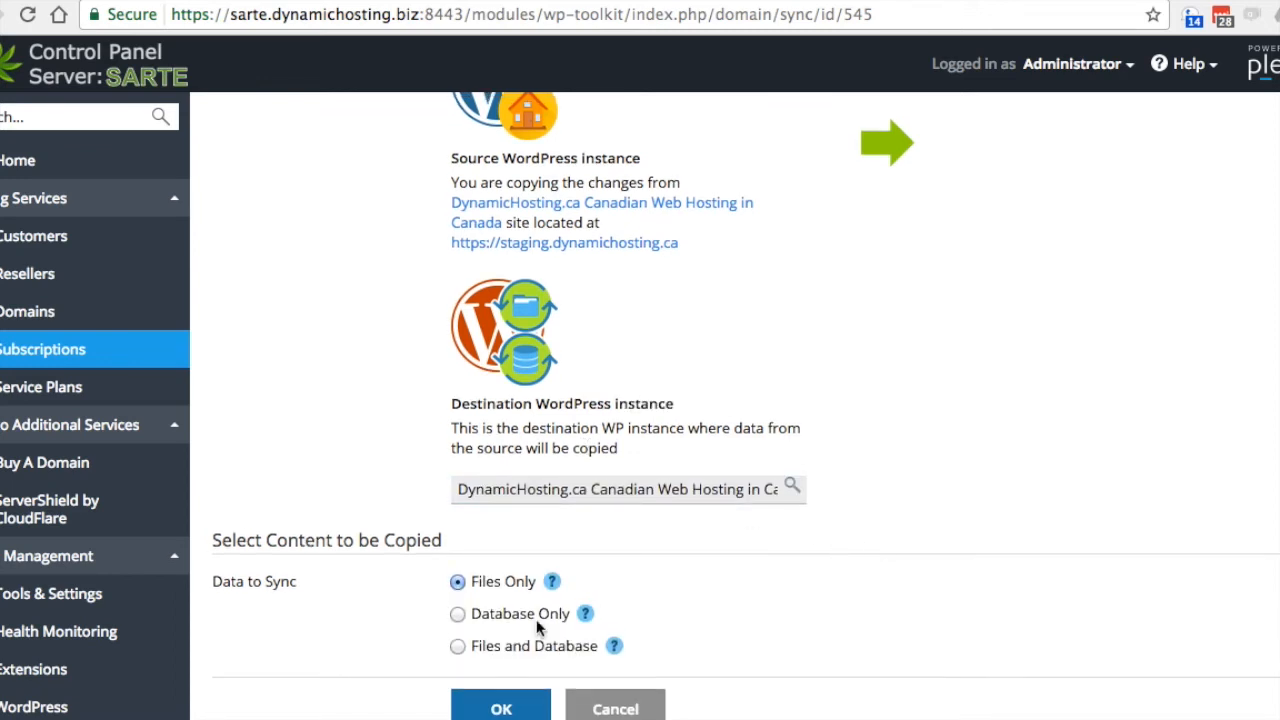
pyautogui.click(457, 618)
pyautogui.click(457, 646)
pyautogui.scroll(-2, 410, 640)
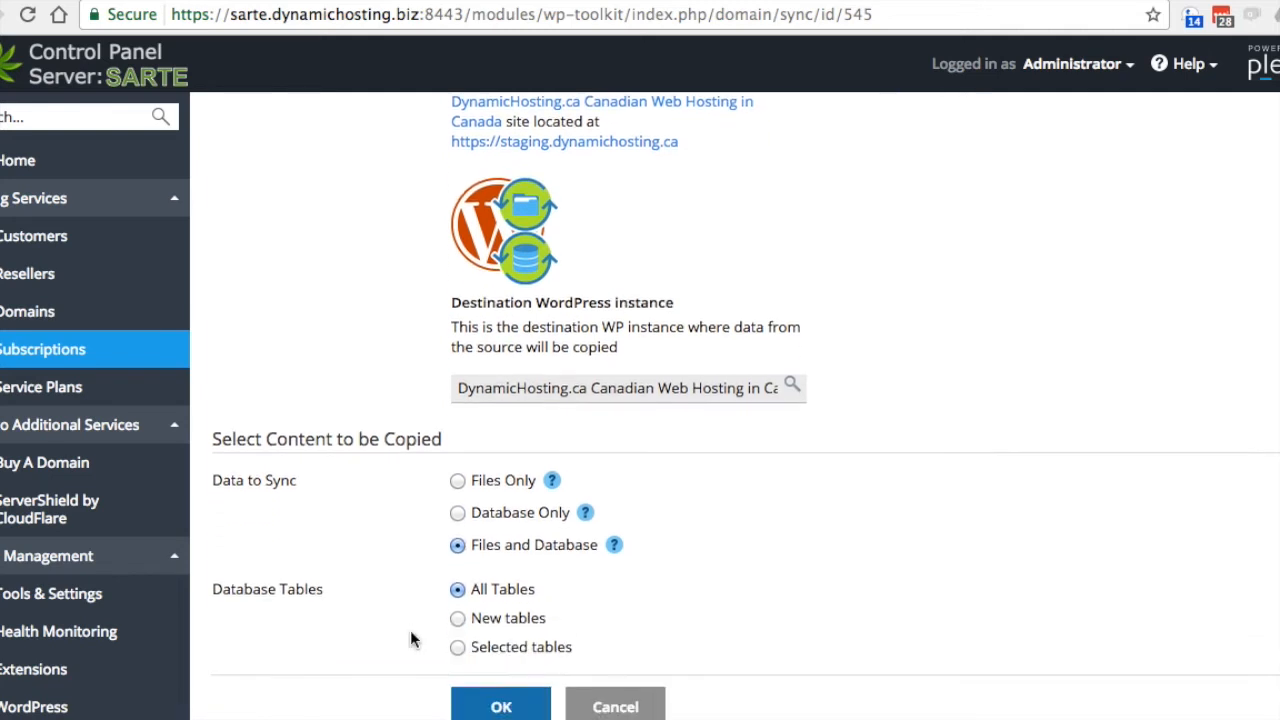
pyautogui.click(614, 535)
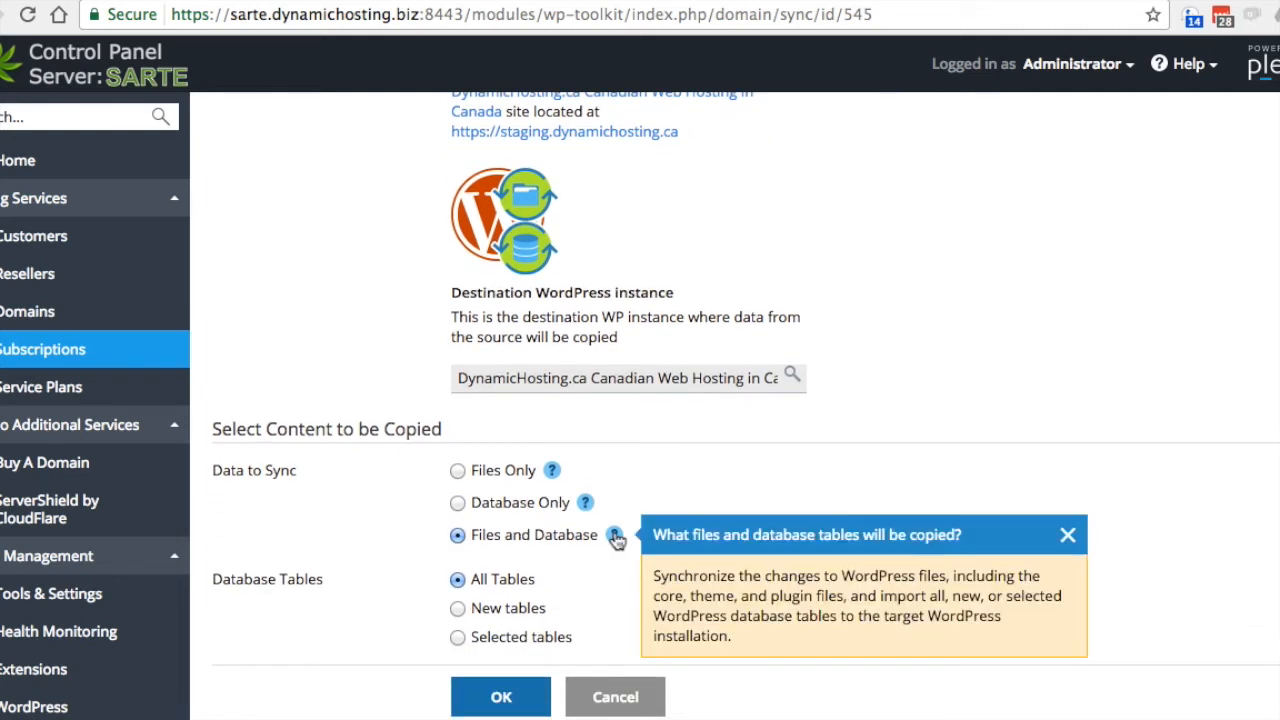
pyautogui.click(558, 562)
# Step: Run the sync from staging to the live site with all database tables and dismiss the finished progress dialog
pyautogui.scroll(-1, 520, 630)
pyautogui.click(503, 670)
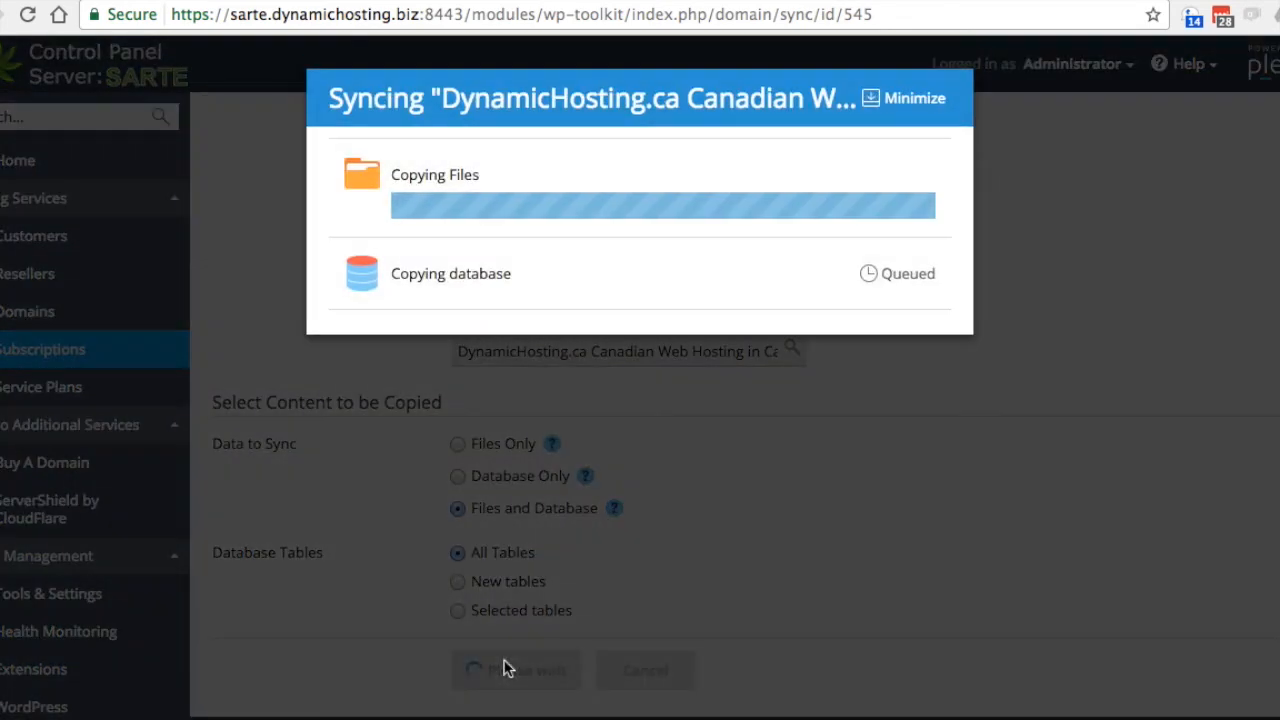
pyautogui.click(640, 327)
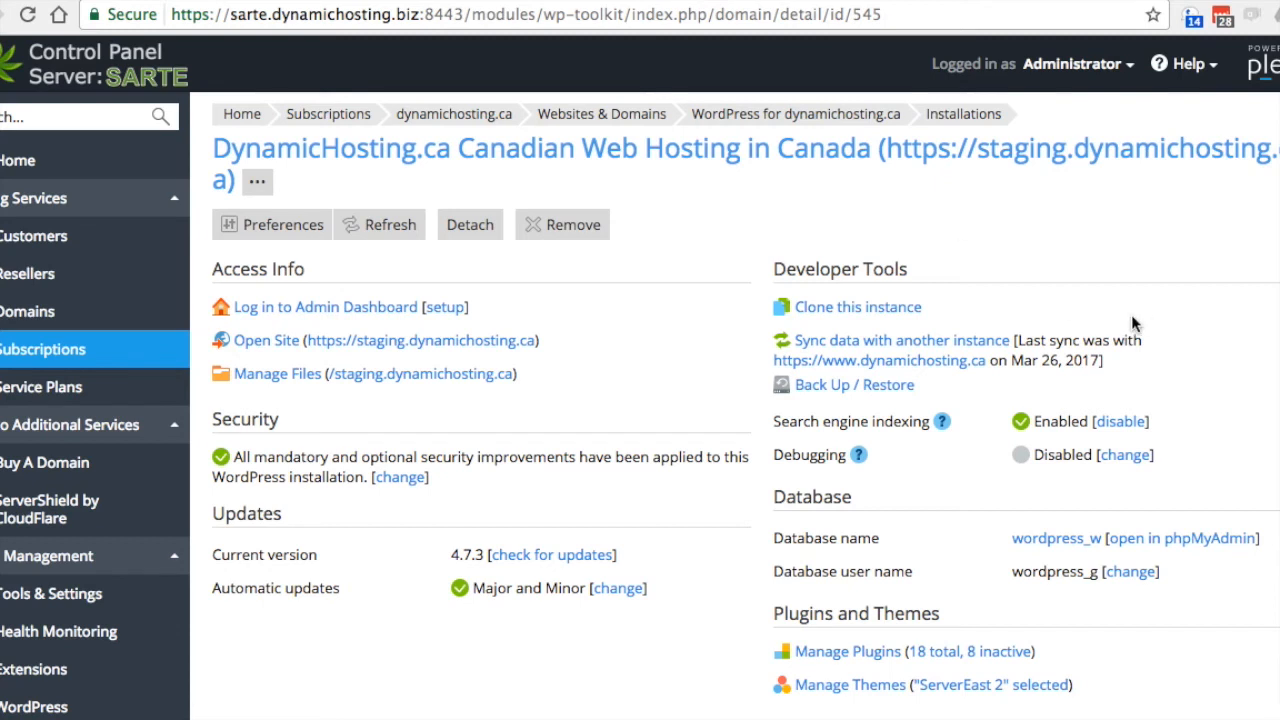
# Step: Review the staging site's database details and installed themes, and return to the WordPress installations list for dynamichosting.ca
pyautogui.scroll(-1, 1131, 324)
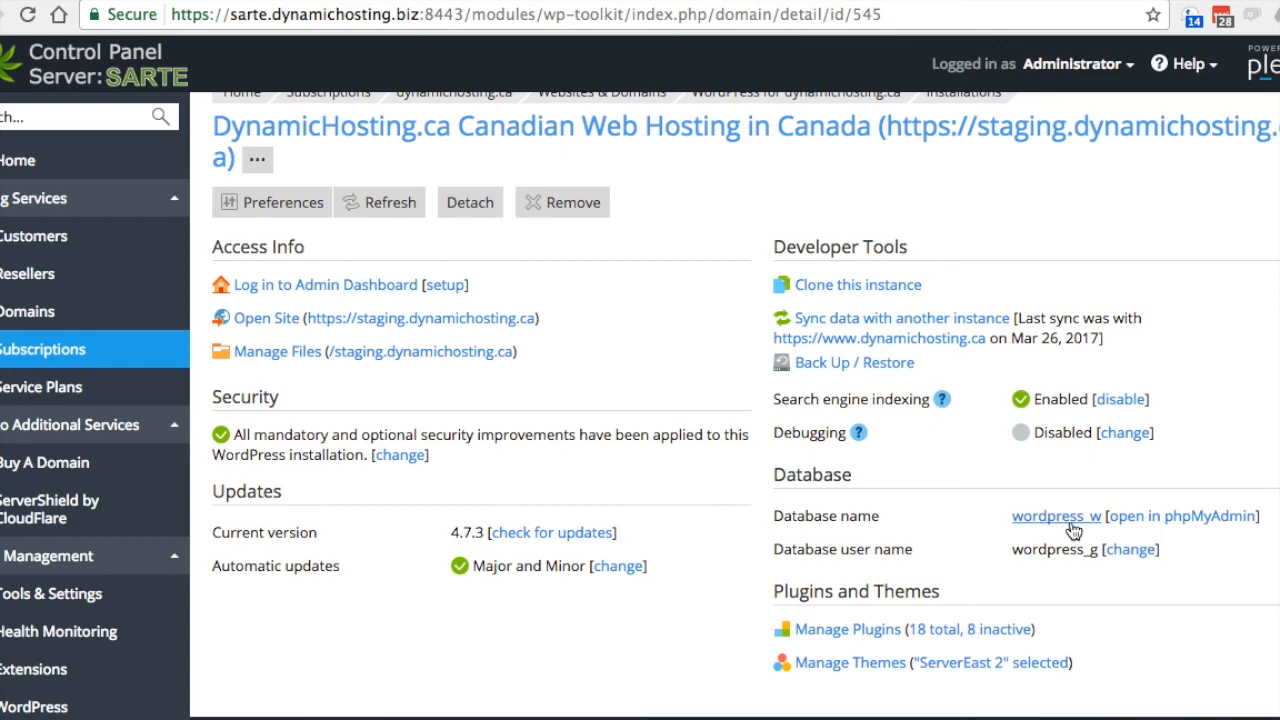
pyautogui.click(869, 663)
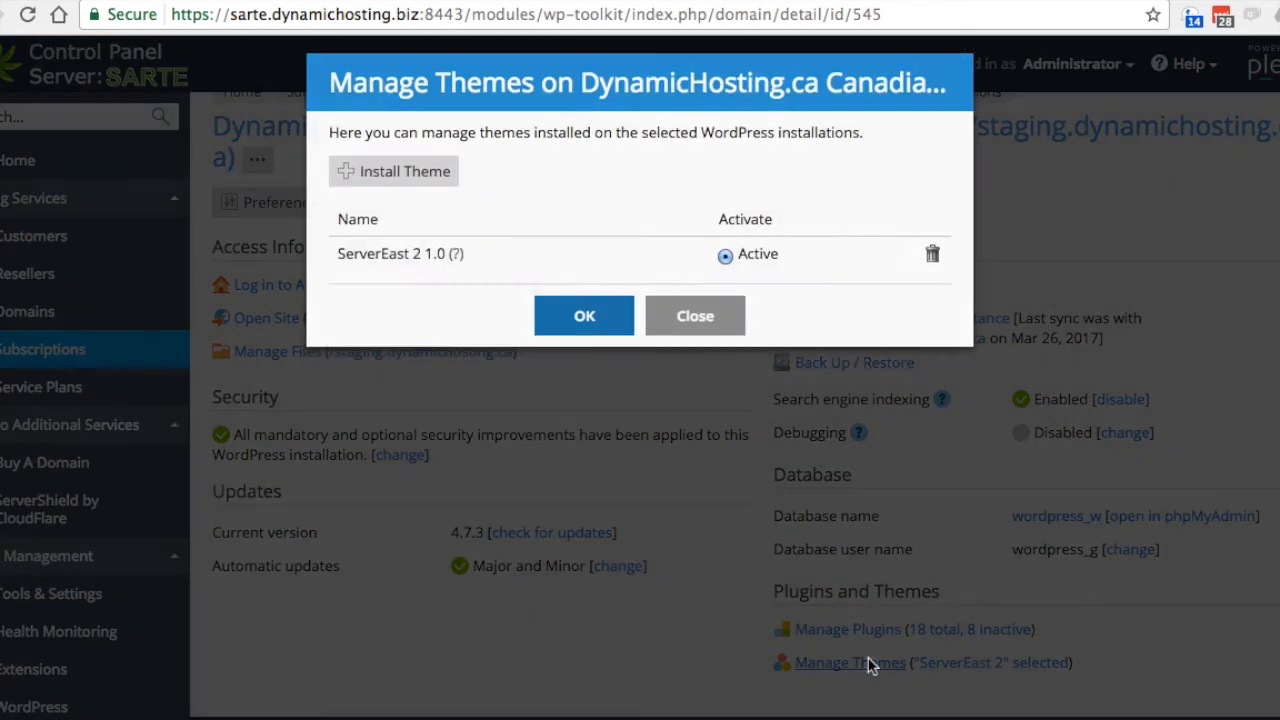
pyautogui.click(727, 339)
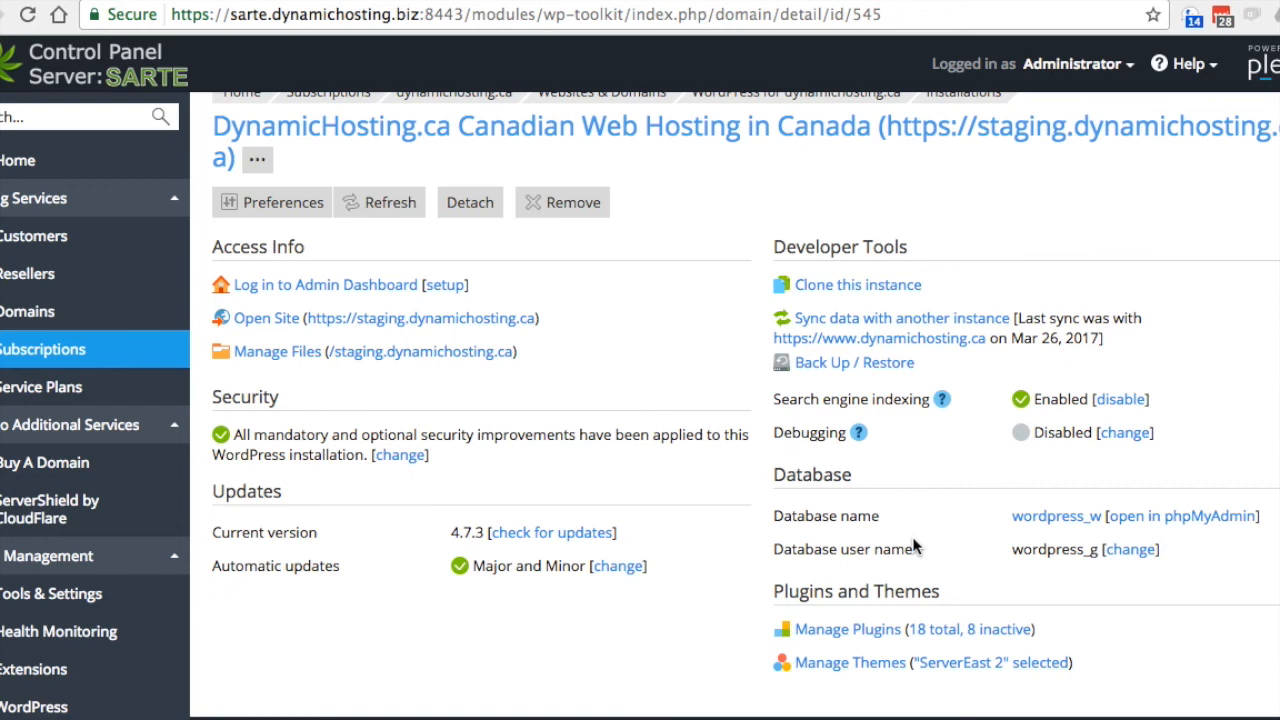
pyautogui.click(967, 119)
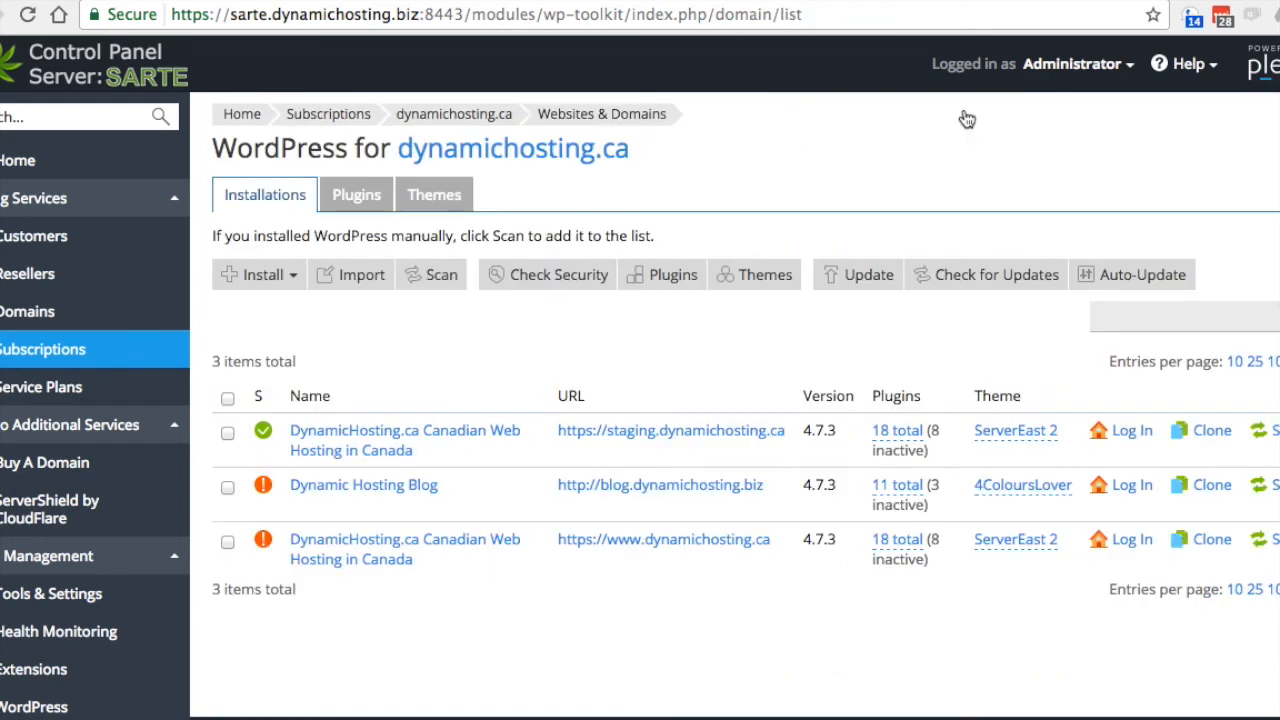